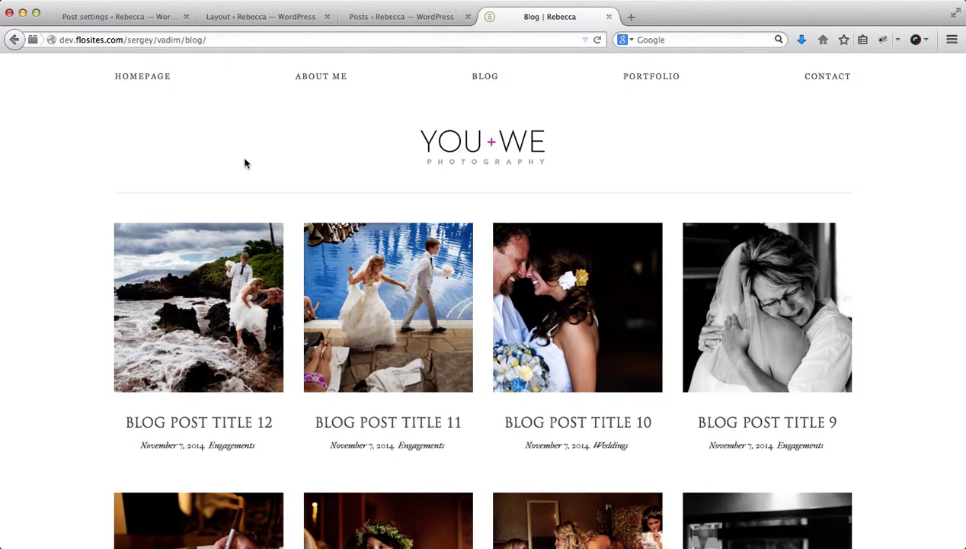
- Start a new post from the posts list and title it with the couple's first names joined by "&"
{"action": "key", "text": "ctrl+shift+Tab"}
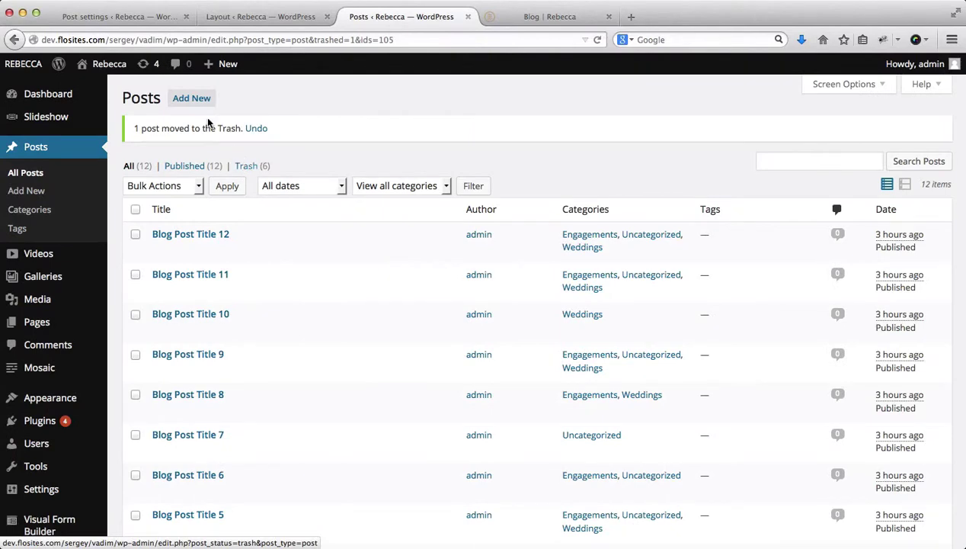
{"action": "left_click", "coordinate": [195, 100]}
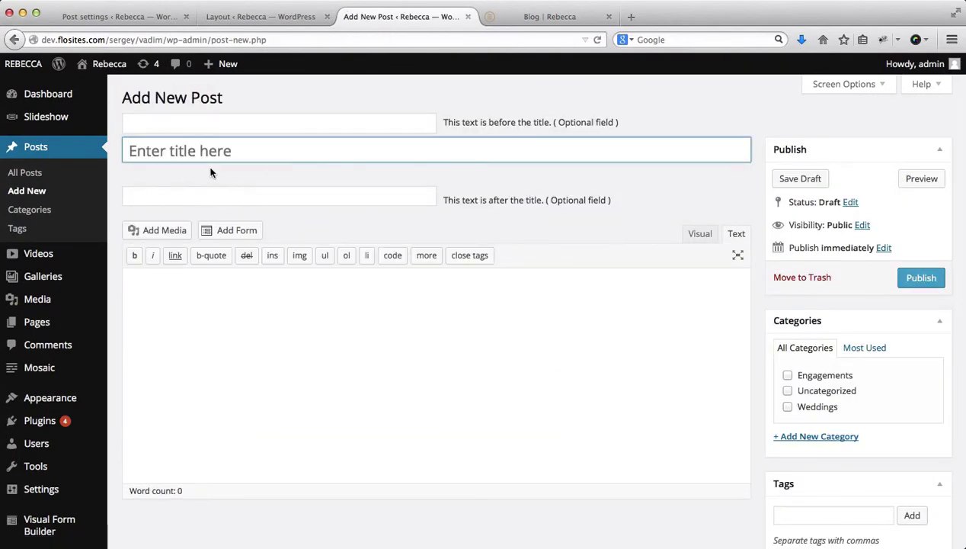
{"action": "type", "text": "Caleb and Katy"}
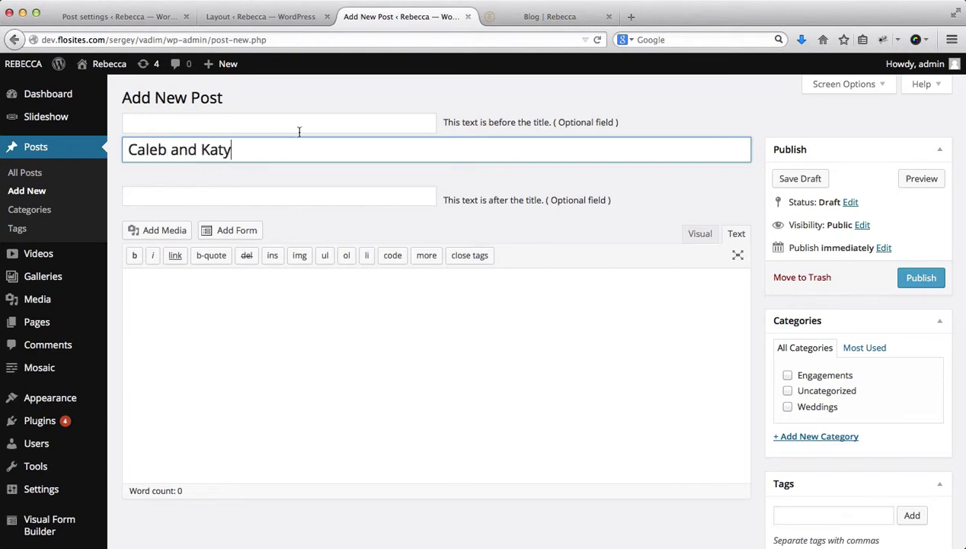
{"action": "double_click", "coordinate": [187, 149]}
{"action": "type", "text": "&"}
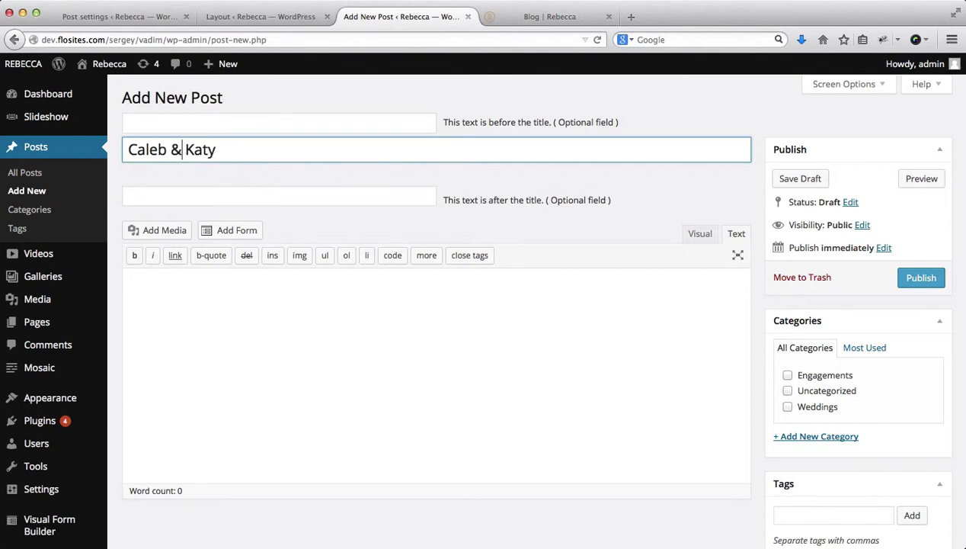
- Enter "Four Season Hotel" as the text before the title and "Location: Atlanta, GA" as the text after it
{"action": "left_click", "coordinate": [207, 129]}
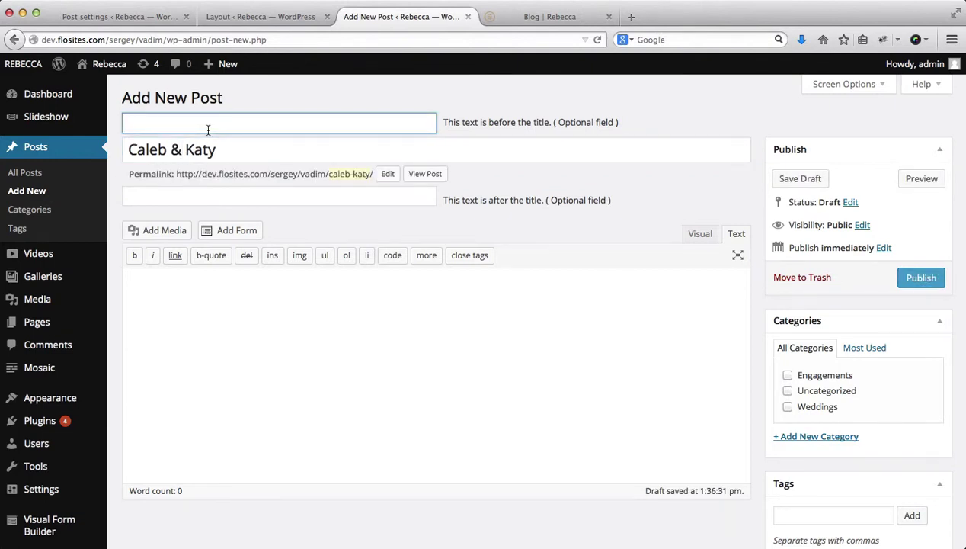
{"action": "type", "text": "D"}
{"action": "key", "text": "BackSpace"}
{"action": "type", "text": "Fours"}
{"action": "key", "text": "BackSpace"}
{"action": "key", "text": "BackSpace"}
{"action": "type", "text": "Season Hotel"}
{"action": "left_click", "coordinate": [170, 192]}
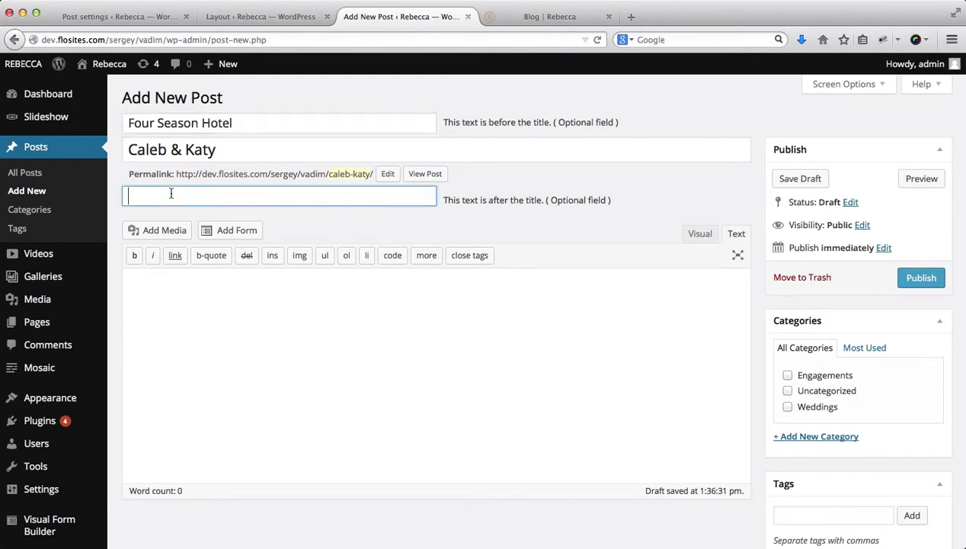
{"action": "type", "text": "Locatinon: Atlanta, GA"}
- Insert the images moments-8, moments-9, moments-11, moments-12 and moments-13 from the media library into the post content
{"action": "left_click", "coordinate": [250, 312]}
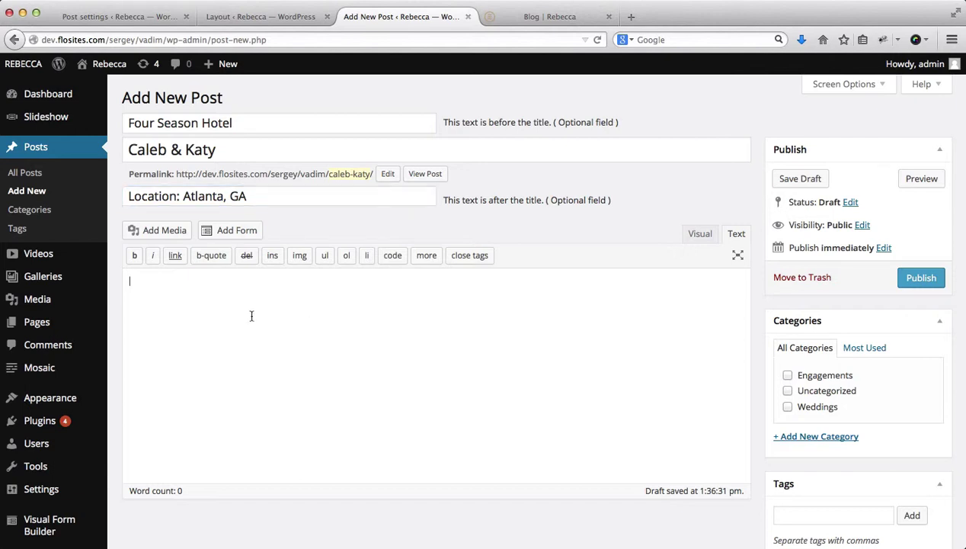
{"action": "left_click", "coordinate": [171, 234]}
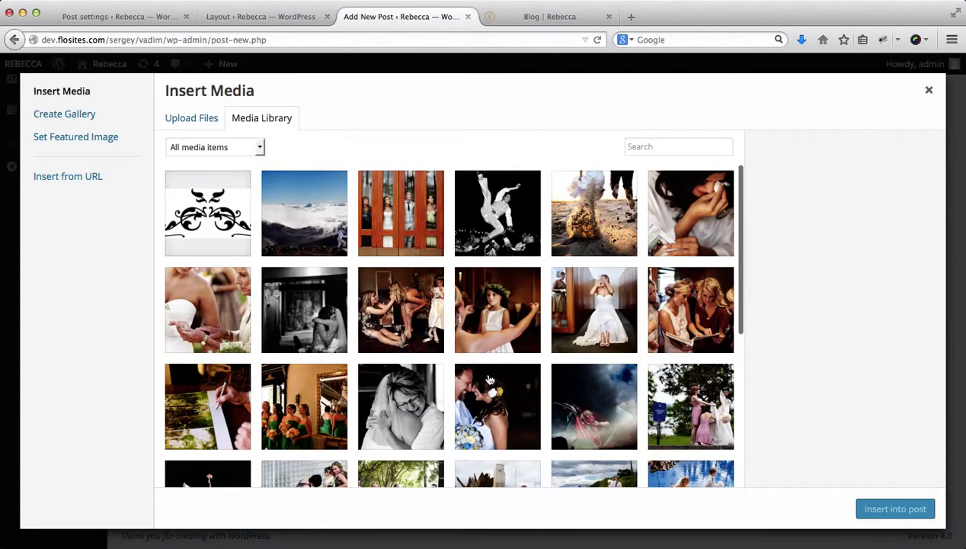
{"action": "left_click", "coordinate": [691, 418]}
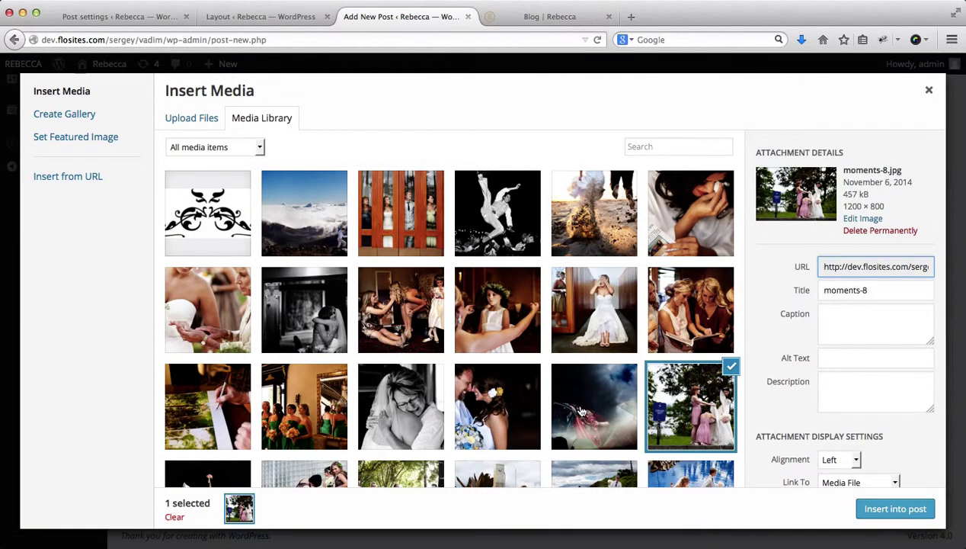
{"action": "left_click", "coordinate": [593, 407]}
{"action": "left_click", "coordinate": [499, 402]}
{"action": "left_click", "coordinate": [390, 399]}
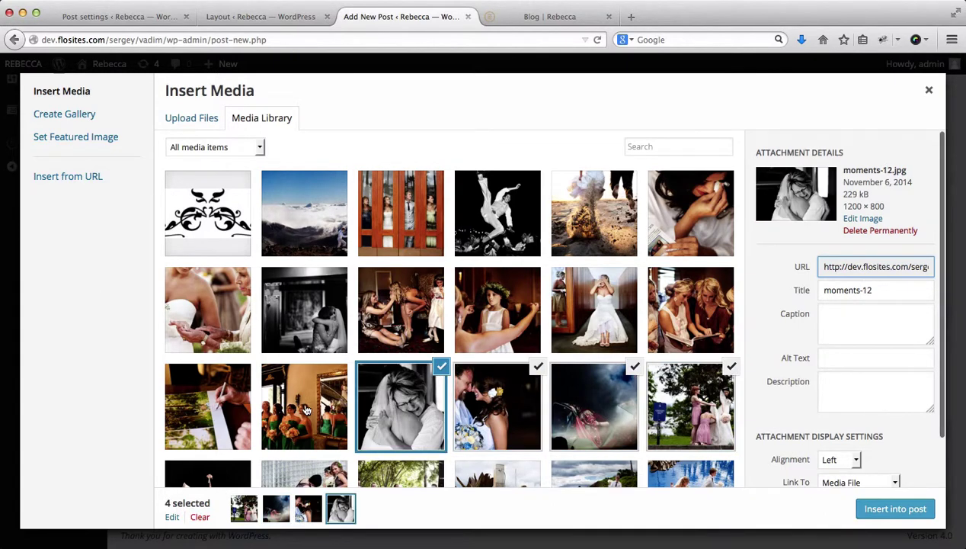
{"action": "left_click", "coordinate": [304, 407]}
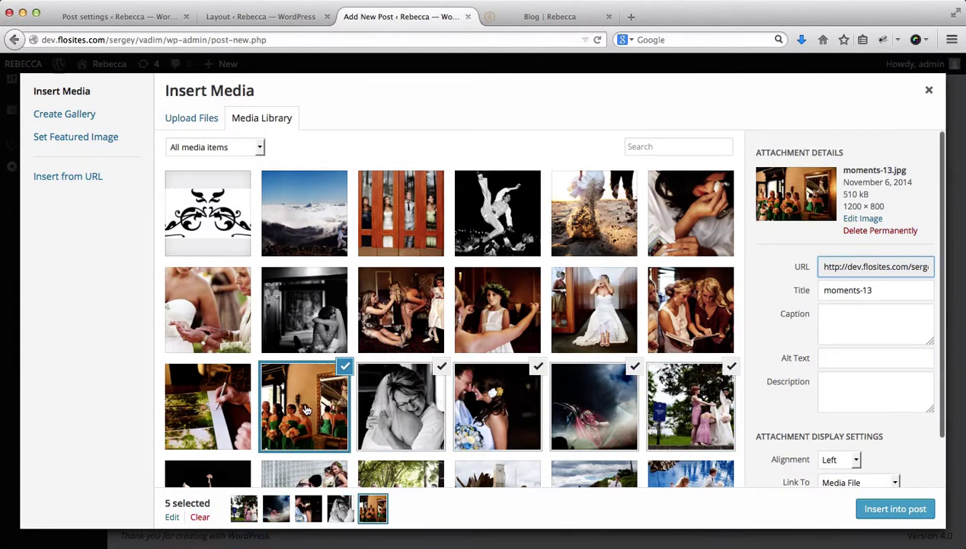
{"action": "left_click", "coordinate": [895, 508]}
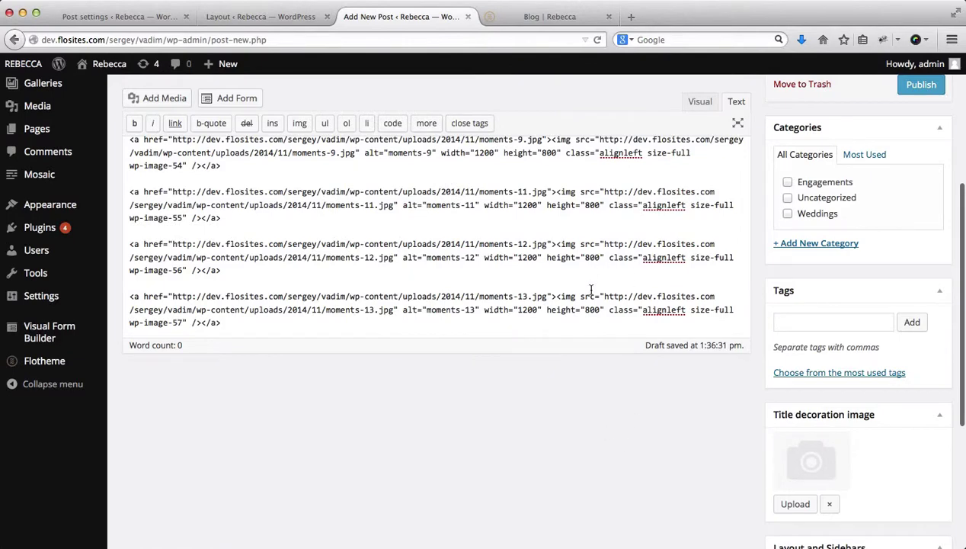
- Assign the post to the Weddings category only
{"action": "scroll", "coordinate": [591, 289], "scroll_direction": "up", "scroll_amount": 4}
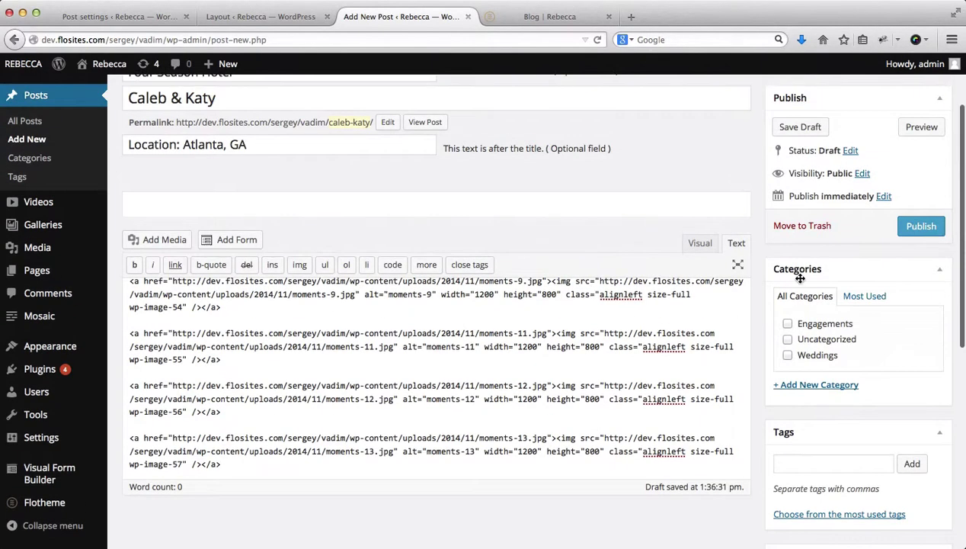
{"action": "left_click", "coordinate": [787, 324]}
{"action": "left_click", "coordinate": [787, 324]}
{"action": "left_click", "coordinate": [788, 355]}
- Set the black ornament imgo-1.jpg from the media library as the post's title decoration image
{"action": "scroll", "coordinate": [835, 484], "scroll_direction": "down", "scroll_amount": 3}
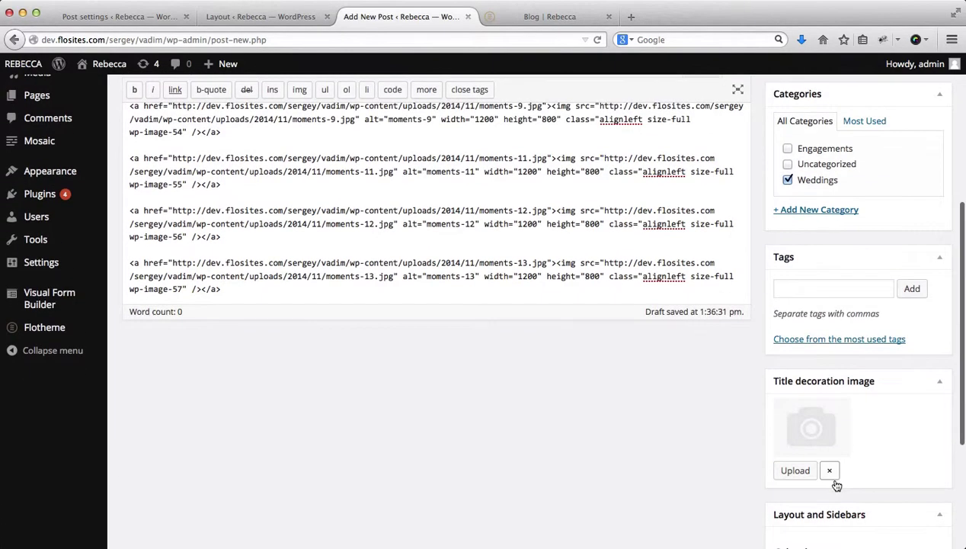
{"action": "scroll", "coordinate": [708, 434], "scroll_direction": "down", "scroll_amount": 3}
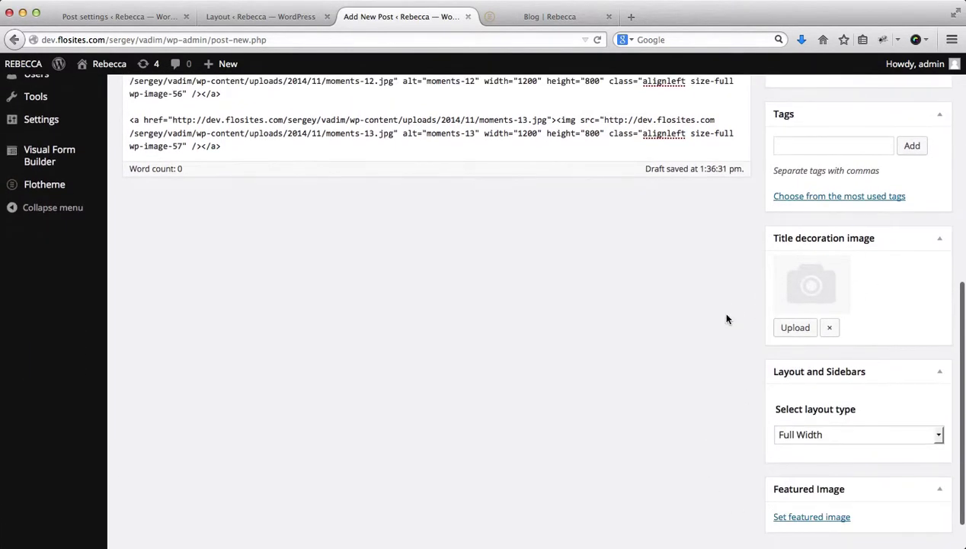
{"action": "left_click", "coordinate": [804, 328]}
{"action": "left_click", "coordinate": [207, 215]}
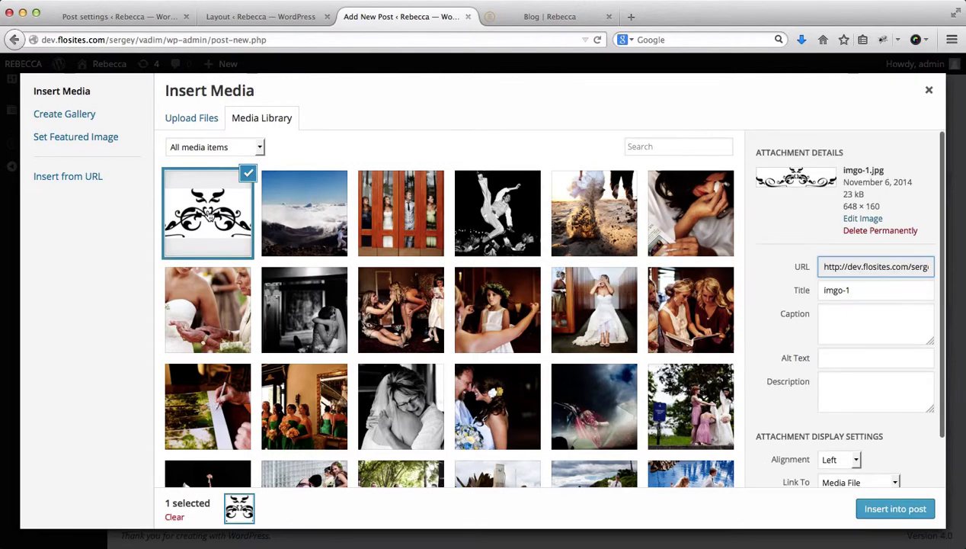
{"action": "left_click", "coordinate": [896, 509]}
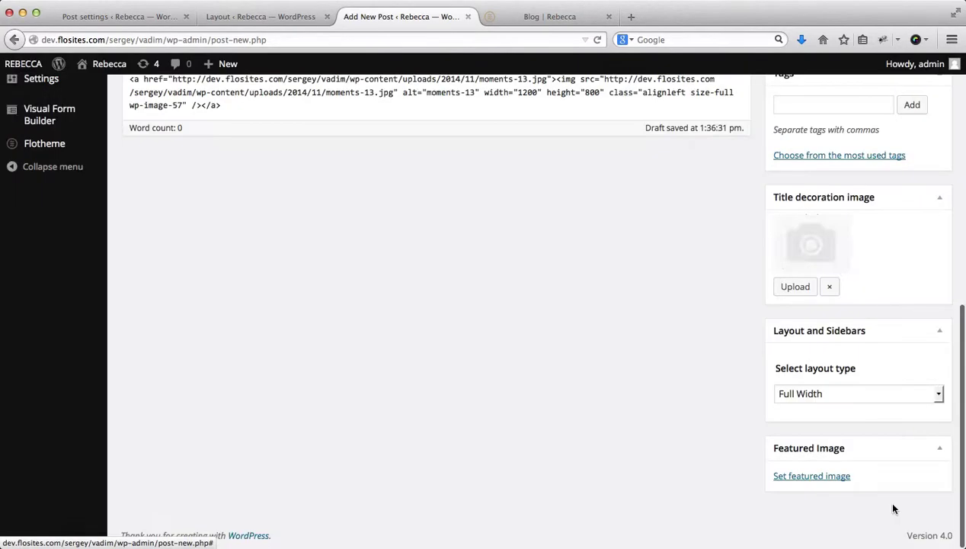
- Try the Left Sidebar layout, look at its sidebar choices, and return the post's layout type to Full Width
{"action": "left_click", "coordinate": [800, 396]}
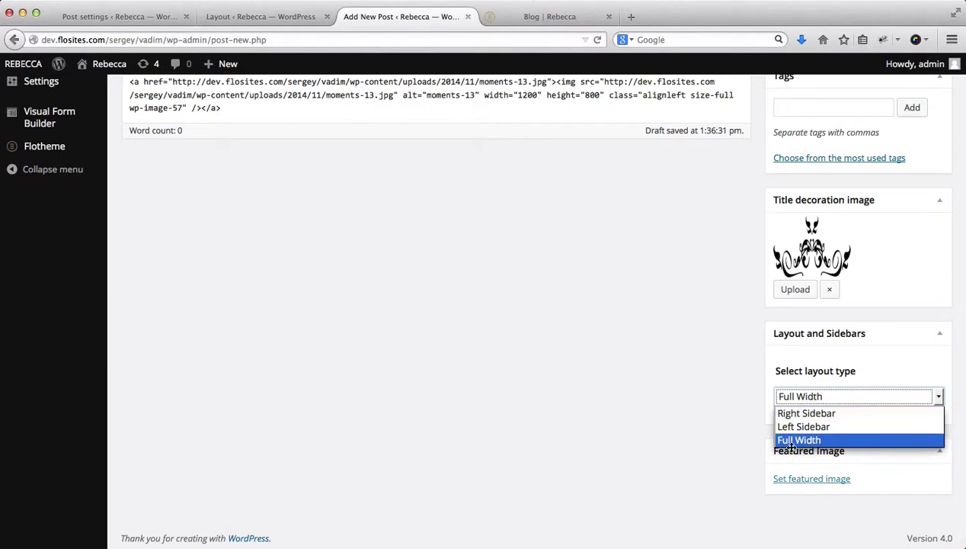
{"action": "left_click", "coordinate": [796, 426]}
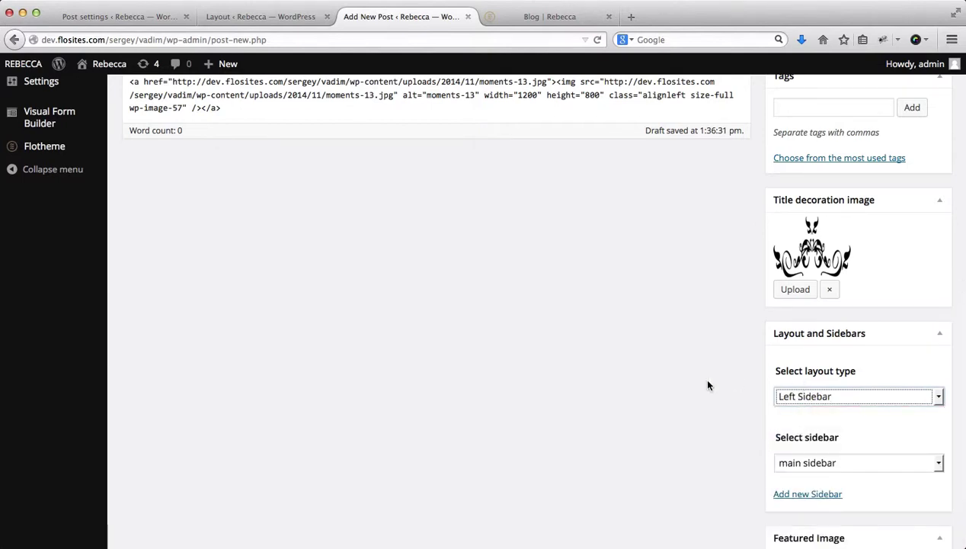
{"action": "scroll", "coordinate": [698, 384], "scroll_direction": "down", "scroll_amount": 3}
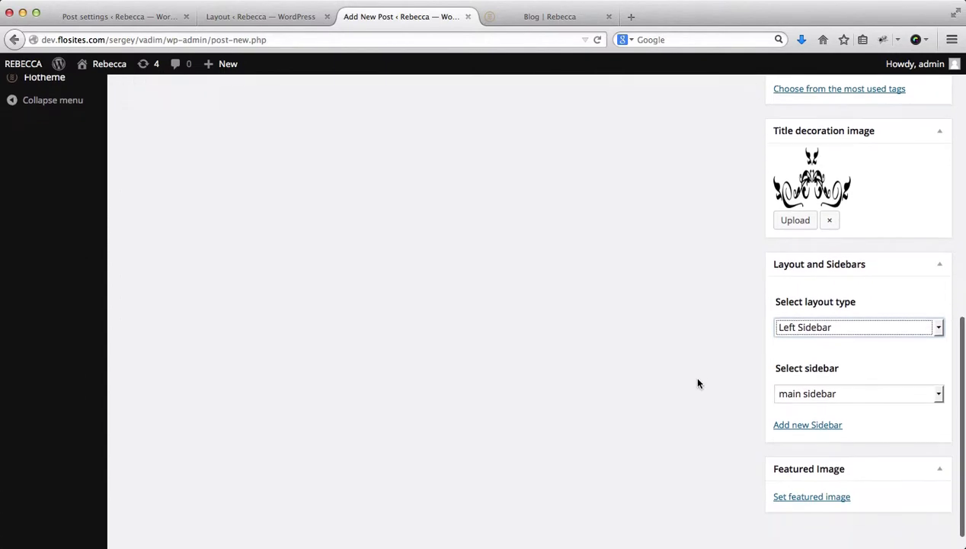
{"action": "left_click", "coordinate": [840, 393]}
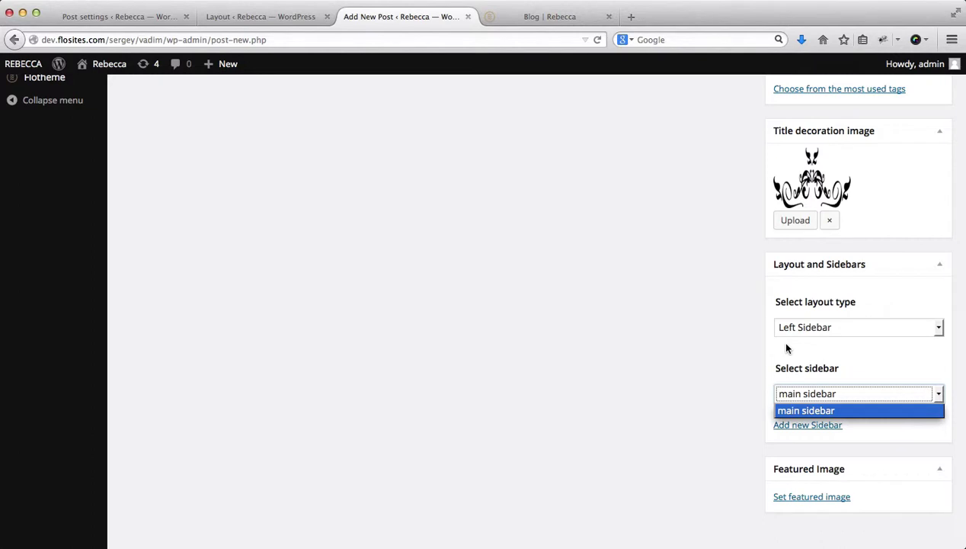
{"action": "left_click", "coordinate": [770, 366]}
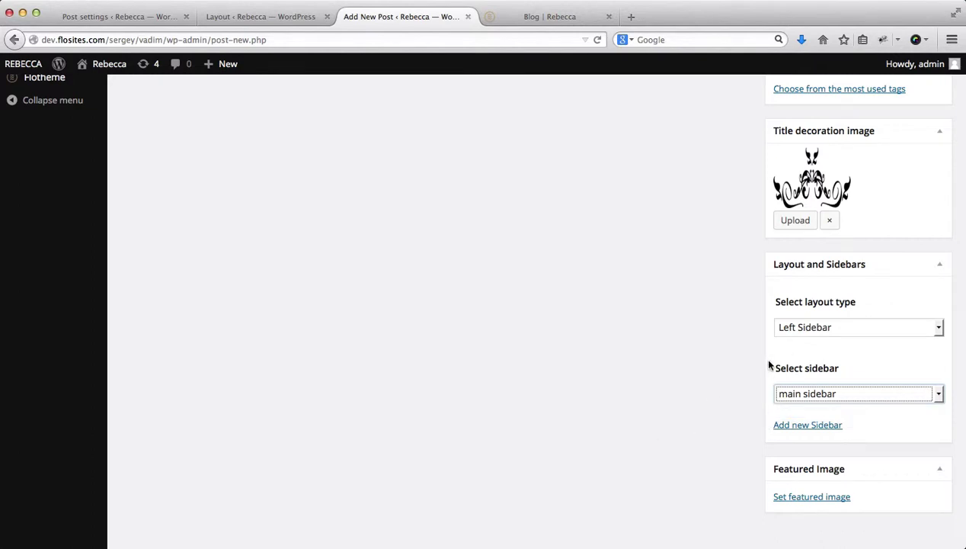
{"action": "left_click", "coordinate": [821, 327]}
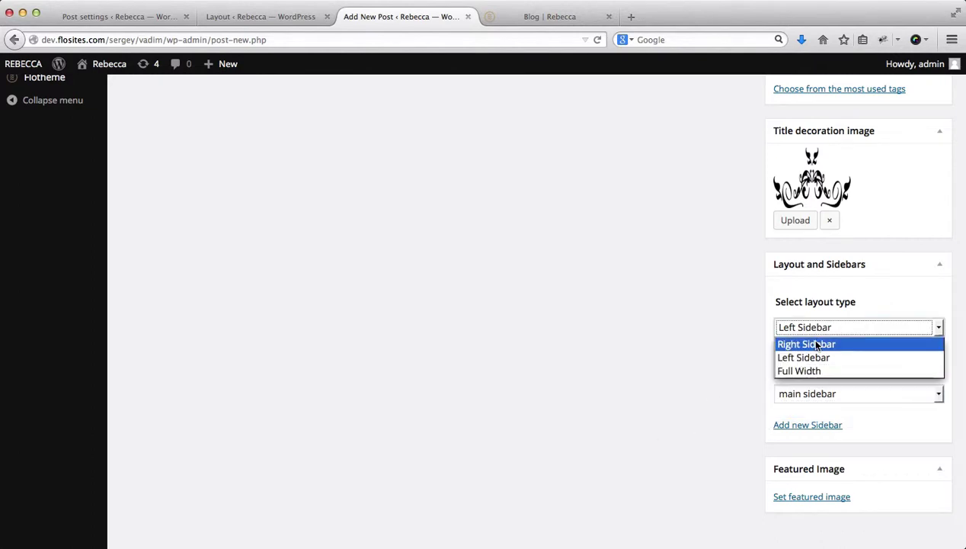
{"action": "left_click", "coordinate": [786, 372]}
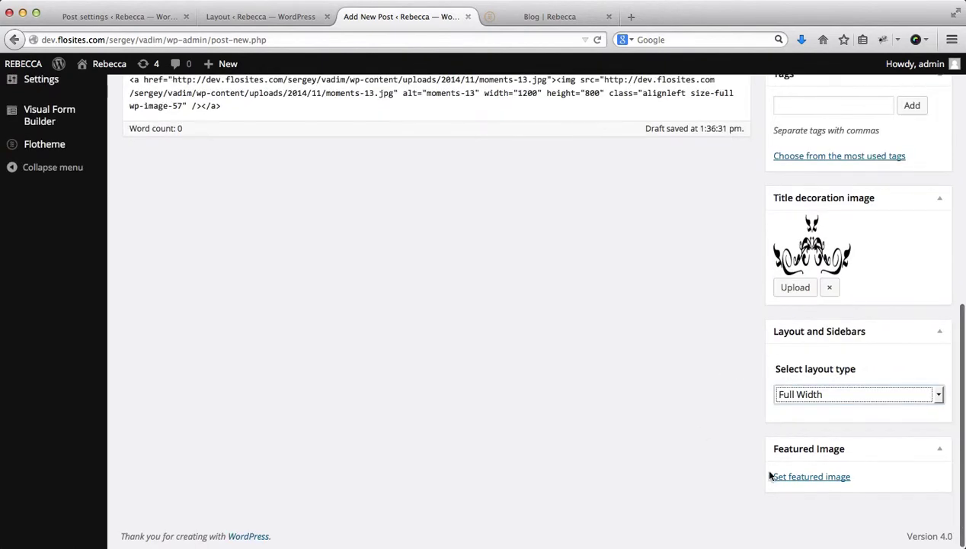
- Set moments-3.jpg, the photo of the bride at the outdoor shower, as the post's featured image
{"action": "left_click", "coordinate": [791, 477]}
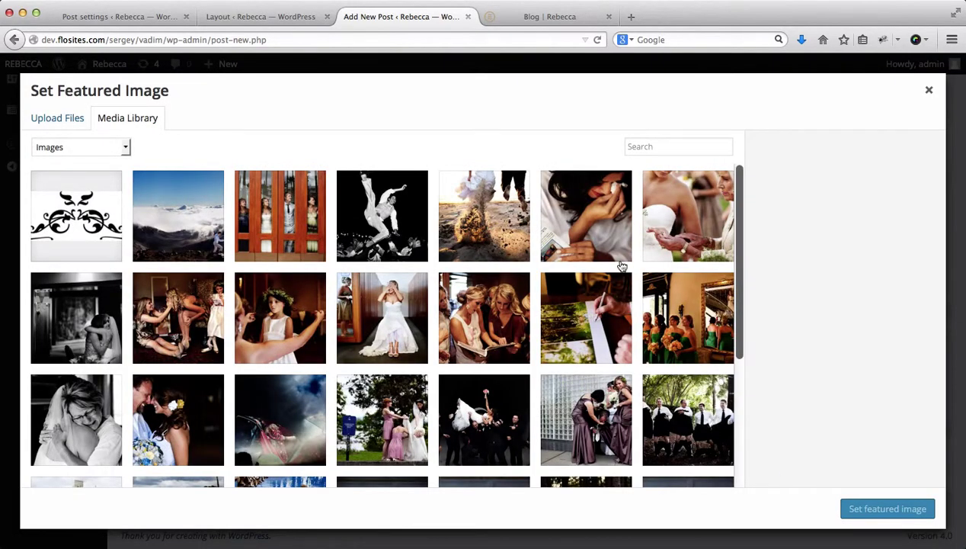
{"action": "scroll", "coordinate": [622, 266], "scroll_direction": "down", "scroll_amount": 3}
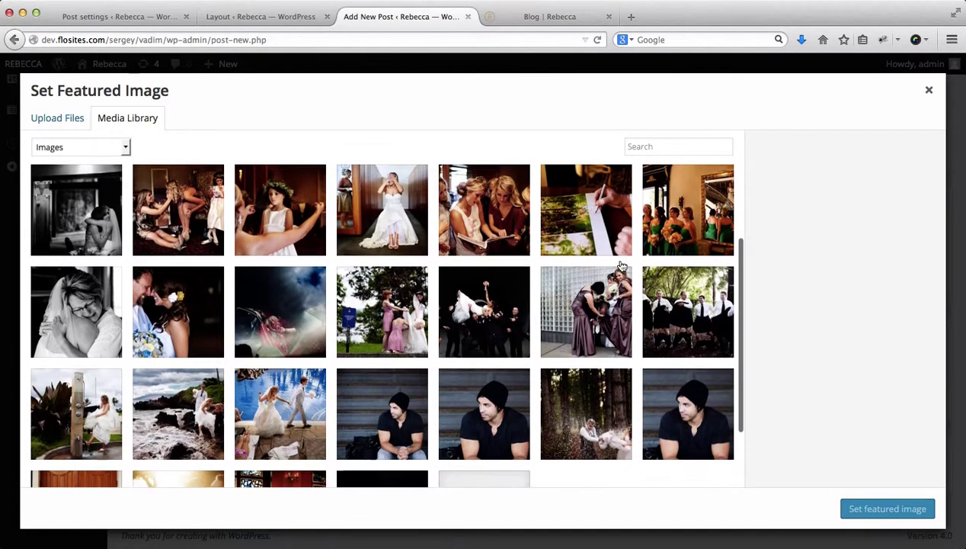
{"action": "left_click", "coordinate": [97, 410]}
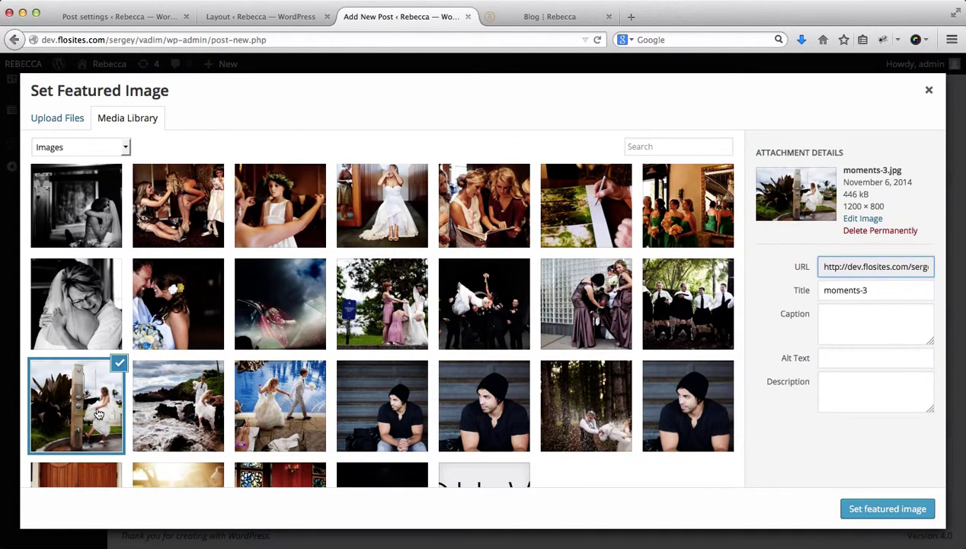
{"action": "left_click", "coordinate": [888, 509]}
- Publish the post and reload the site's blog page
{"action": "scroll", "coordinate": [887, 517], "scroll_direction": "up", "scroll_amount": 10}
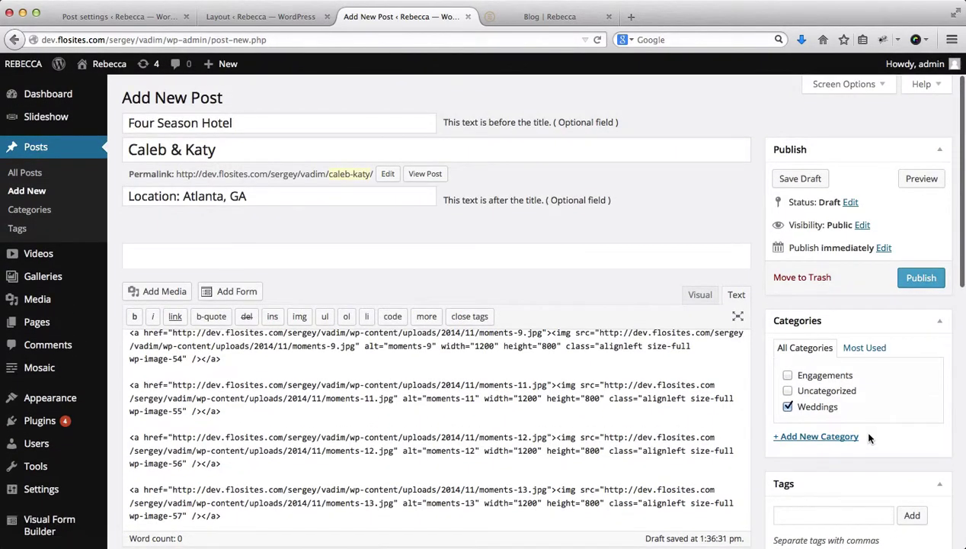
{"action": "left_click", "coordinate": [921, 277]}
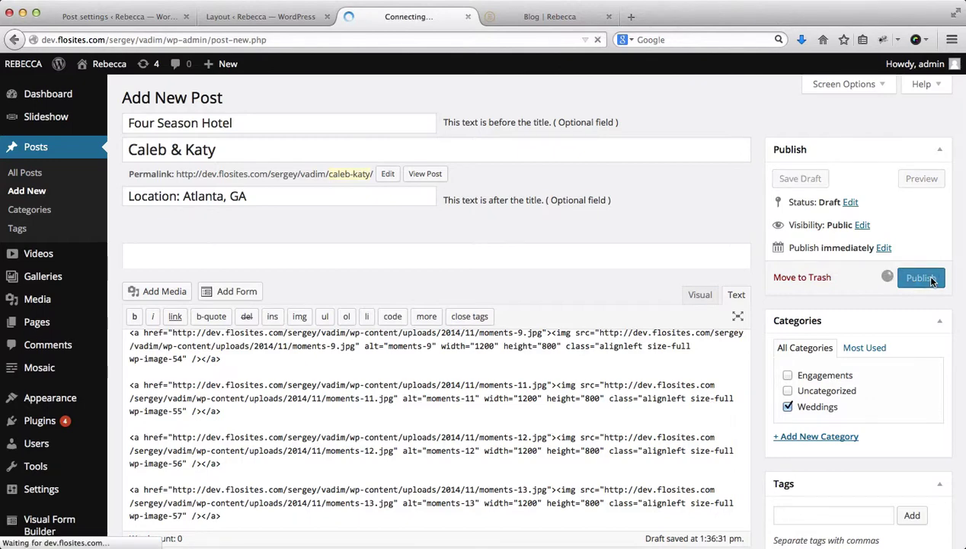
{"action": "key", "text": "ctrl+Tab"}
{"action": "key", "text": "super+r"}
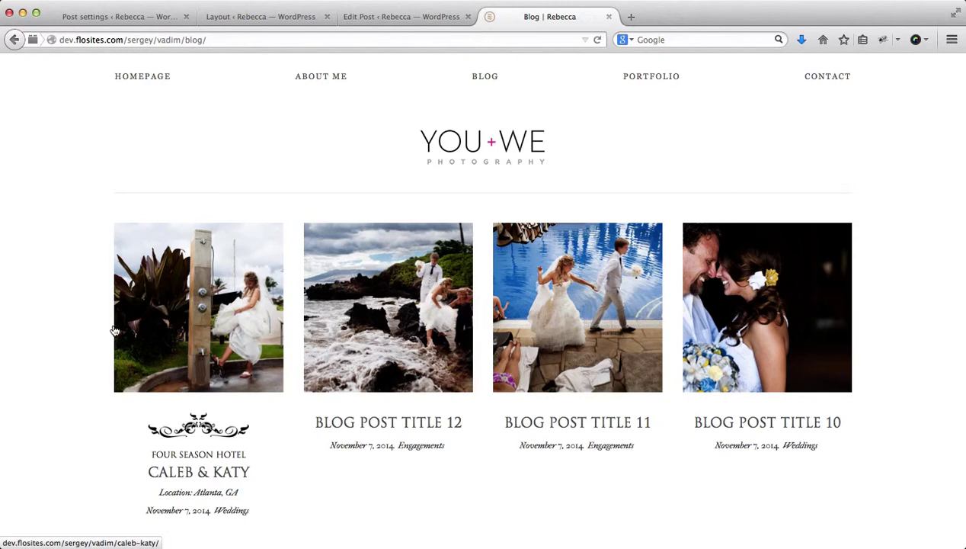
- Examine the new post's entry on the blog page, open it, and review its title block and photos
{"action": "scroll", "coordinate": [115, 330], "scroll_direction": "down", "scroll_amount": 1}
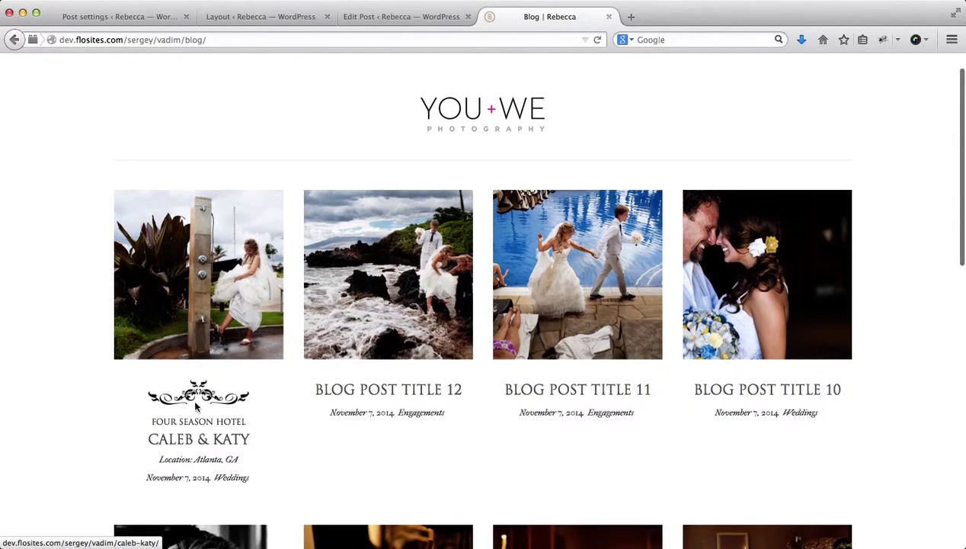
{"action": "scroll", "coordinate": [197, 384], "scroll_direction": "down", "scroll_amount": 1}
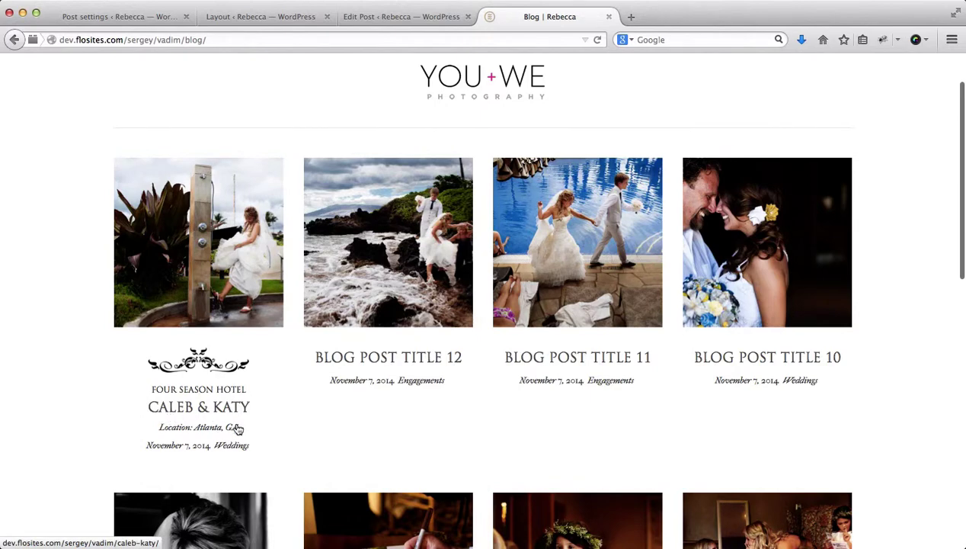
{"action": "left_click", "coordinate": [226, 298]}
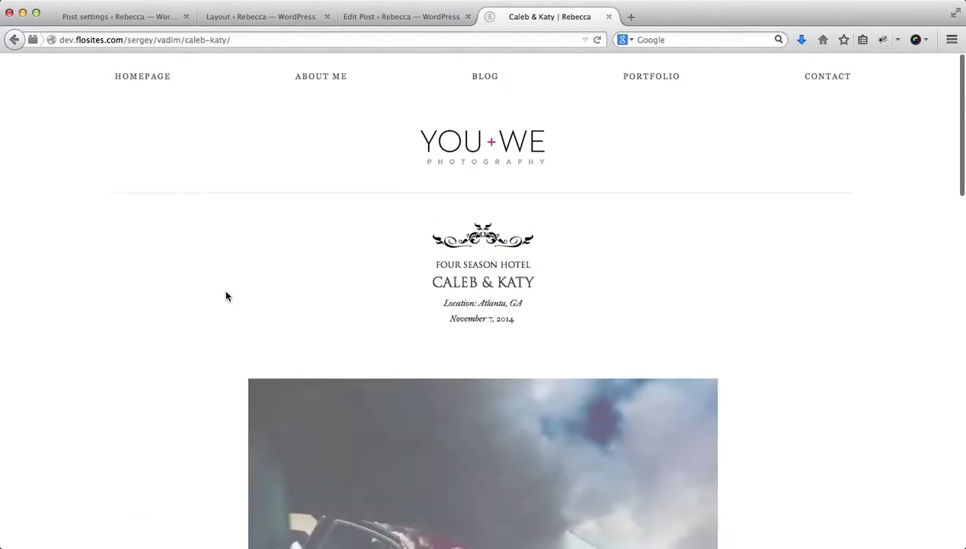
{"action": "scroll", "coordinate": [227, 296], "scroll_direction": "down", "scroll_amount": 3}
{"action": "scroll", "coordinate": [226, 296], "scroll_direction": "down", "scroll_amount": 15}
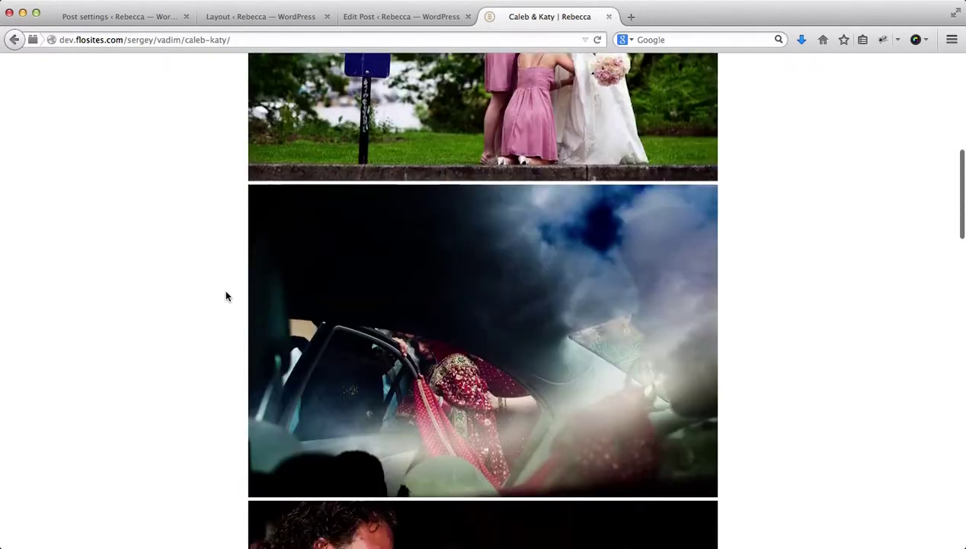
{"action": "scroll", "coordinate": [226, 297], "scroll_direction": "down", "scroll_amount": 6}
{"action": "scroll", "coordinate": [226, 297], "scroll_direction": "up", "scroll_amount": 20}
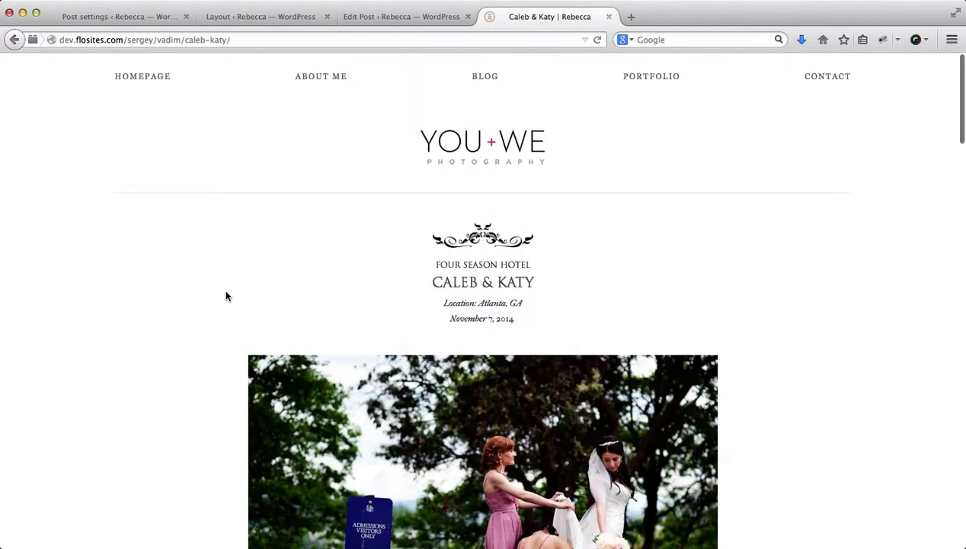
- In the theme's layout settings, set the maximum width for the single blog page to 1000 px and save the settings
{"action": "scroll", "coordinate": [226, 297], "scroll_direction": "down", "scroll_amount": 1}
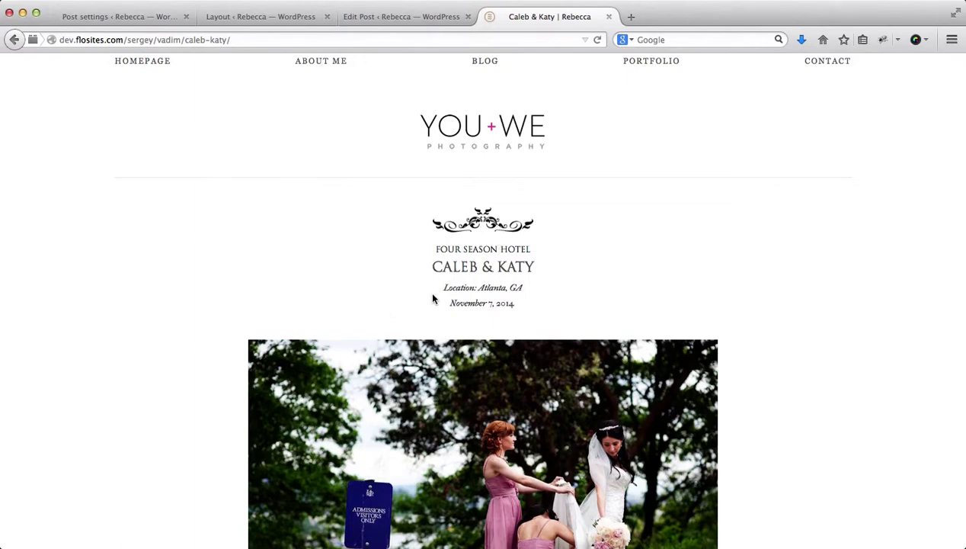
{"action": "scroll", "coordinate": [433, 299], "scroll_direction": "down", "scroll_amount": 3}
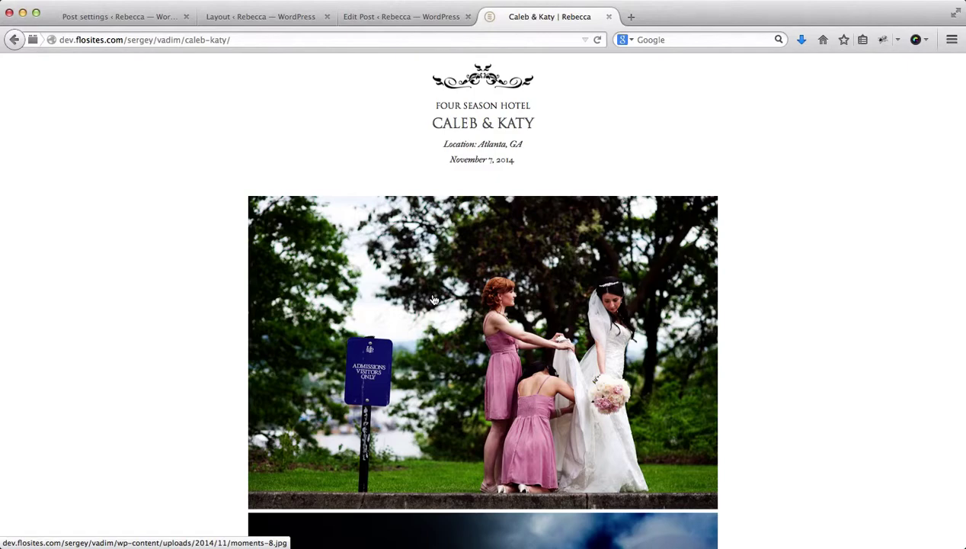
{"action": "key", "text": "ctrl+shift+Tab"}
{"action": "key", "text": "ctrl+shift+Tab"}
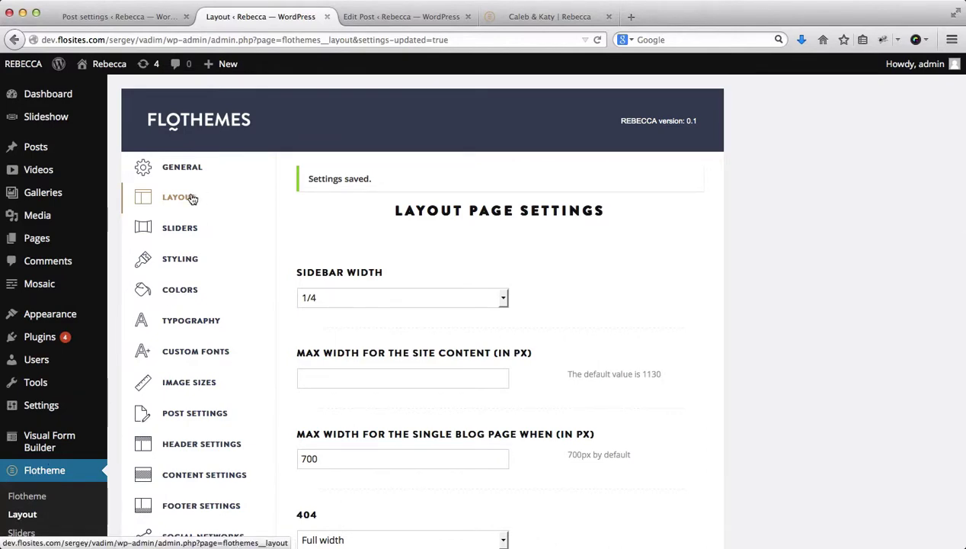
{"action": "scroll", "coordinate": [431, 237], "scroll_direction": "down", "scroll_amount": 3}
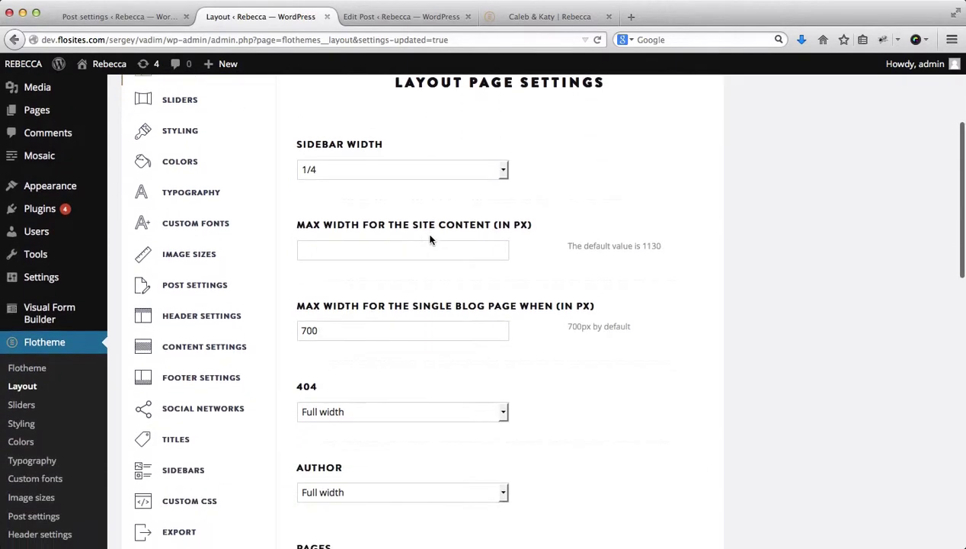
{"action": "double_click", "coordinate": [389, 333]}
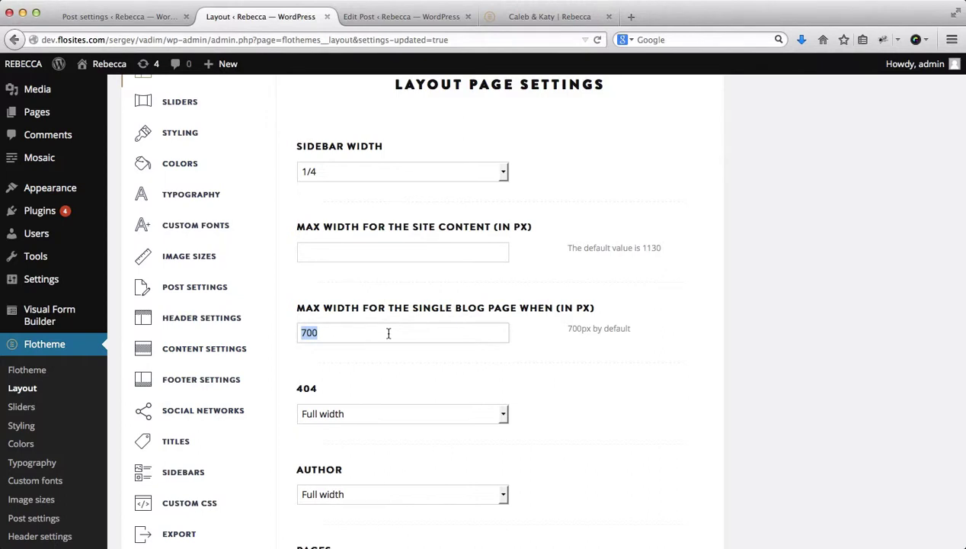
{"action": "type", "text": "1000"}
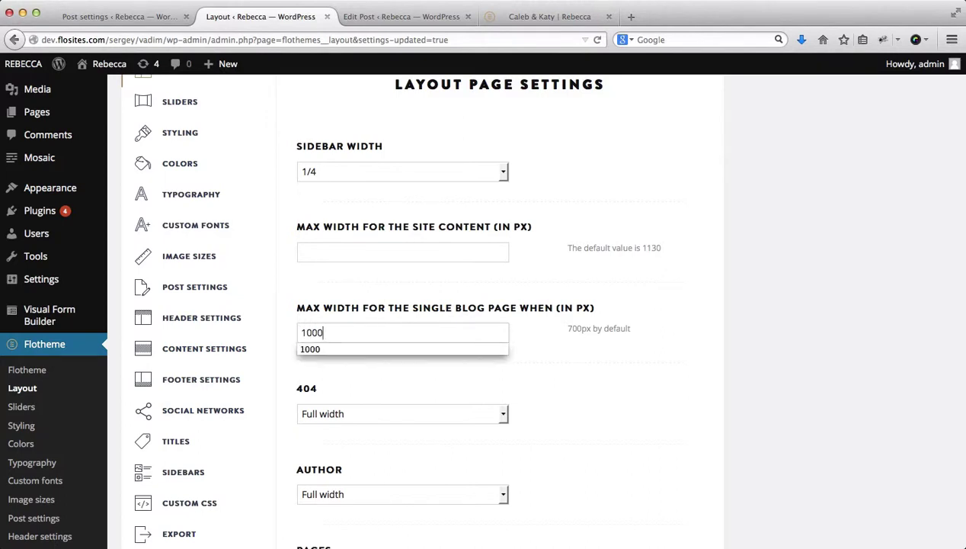
{"action": "key", "text": "Escape"}
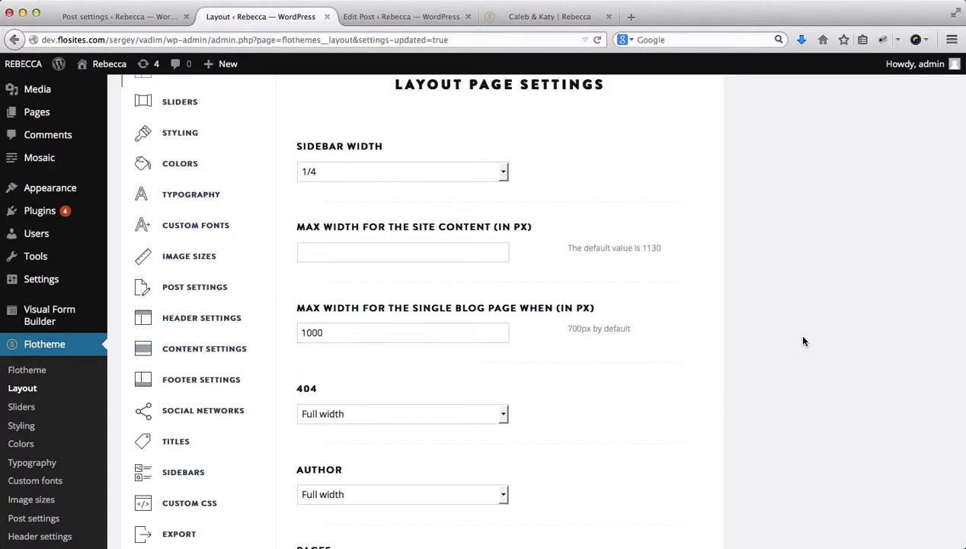
{"action": "scroll", "coordinate": [762, 366], "scroll_direction": "down", "scroll_amount": 10}
{"action": "left_click", "coordinate": [654, 465]}
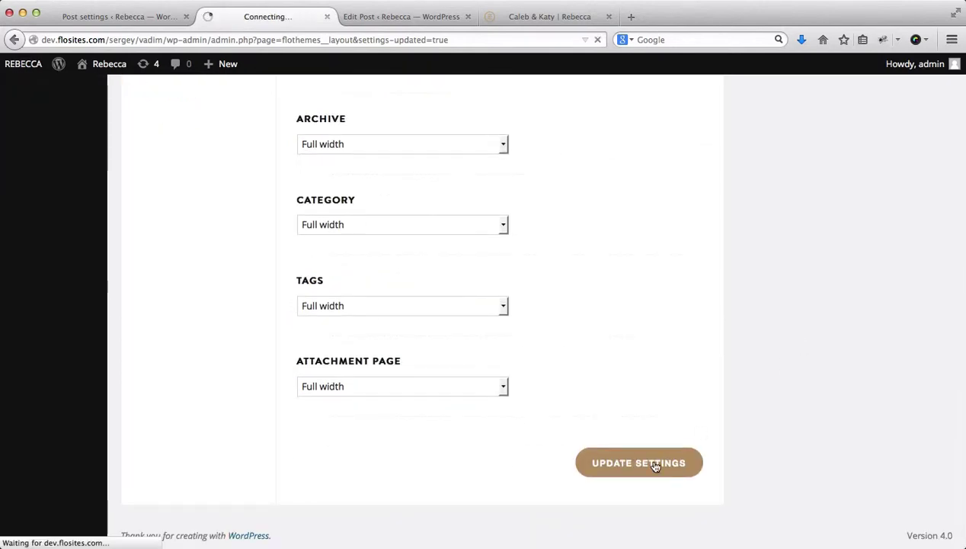
- Reload the published post's page and review its photos at the new content width
{"action": "key", "text": "ctrl+Tab"}
{"action": "key", "text": "ctrl+Tab"}
{"action": "key", "text": "super+r"}
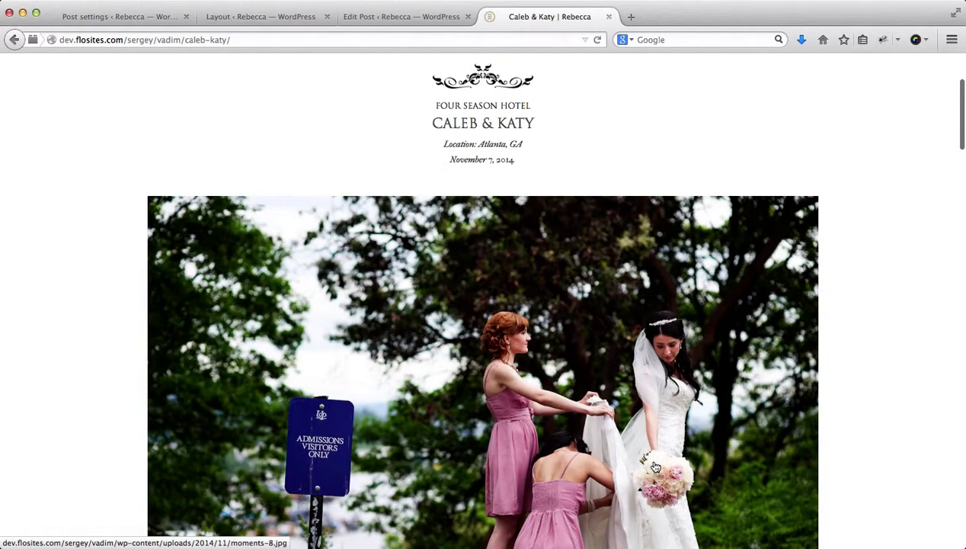
{"action": "scroll", "coordinate": [656, 467], "scroll_direction": "down", "scroll_amount": 10}
{"action": "scroll", "coordinate": [655, 467], "scroll_direction": "down", "scroll_amount": 10}
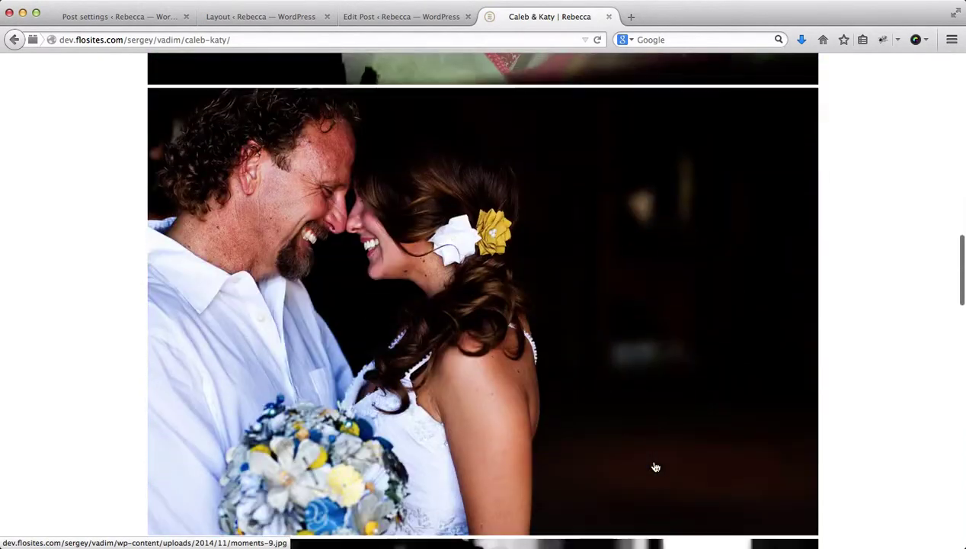
{"action": "key", "text": "Home"}
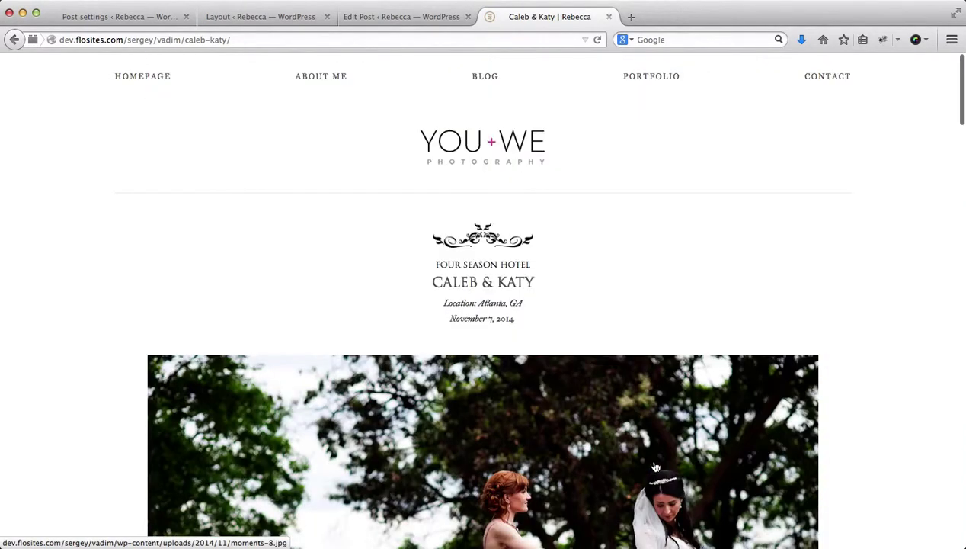
- Look through the theme's layout settings for each page type, from 404 and author to attachment page
{"action": "key", "text": "super+2"}
{"action": "scroll", "coordinate": [655, 467], "scroll_direction": "down", "scroll_amount": 1}
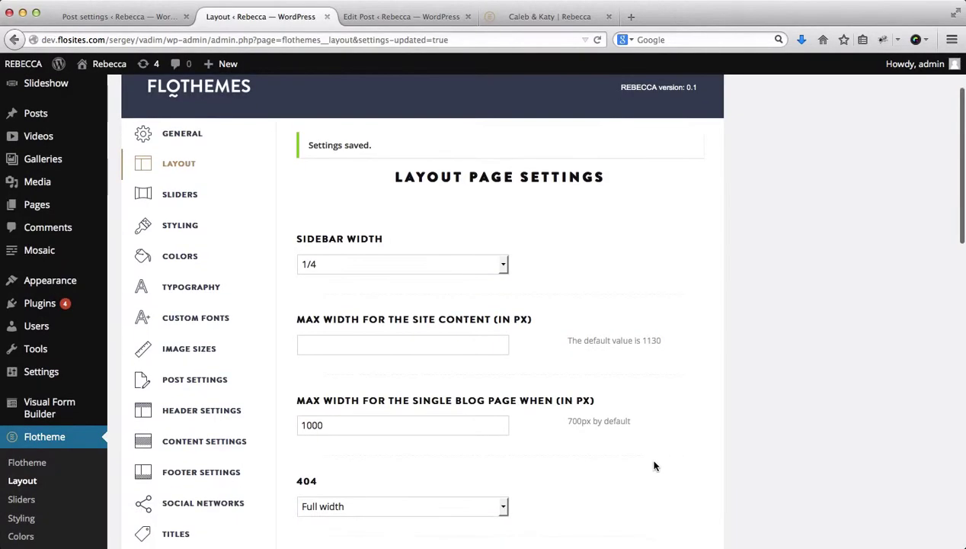
{"action": "scroll", "coordinate": [655, 467], "scroll_direction": "down", "scroll_amount": 8}
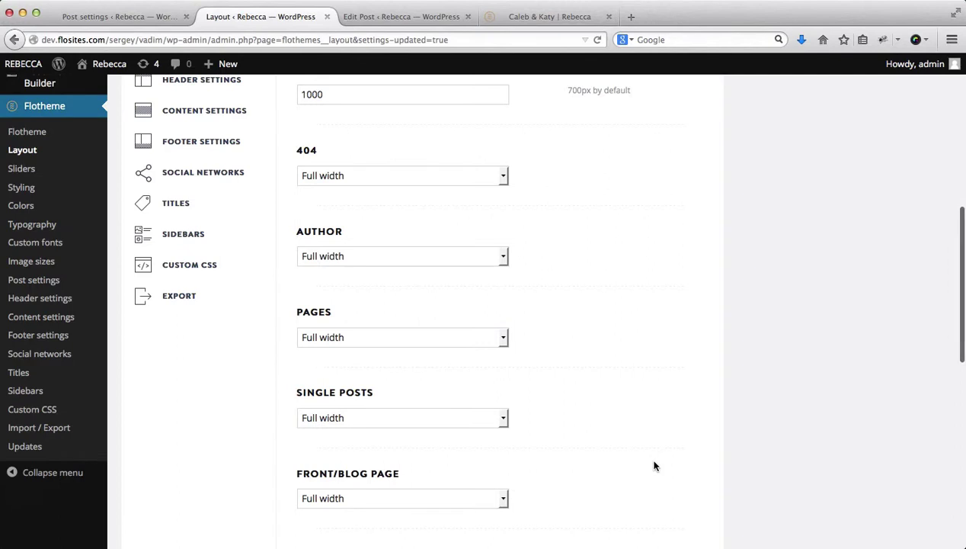
{"action": "scroll", "coordinate": [655, 466], "scroll_direction": "down", "scroll_amount": 3}
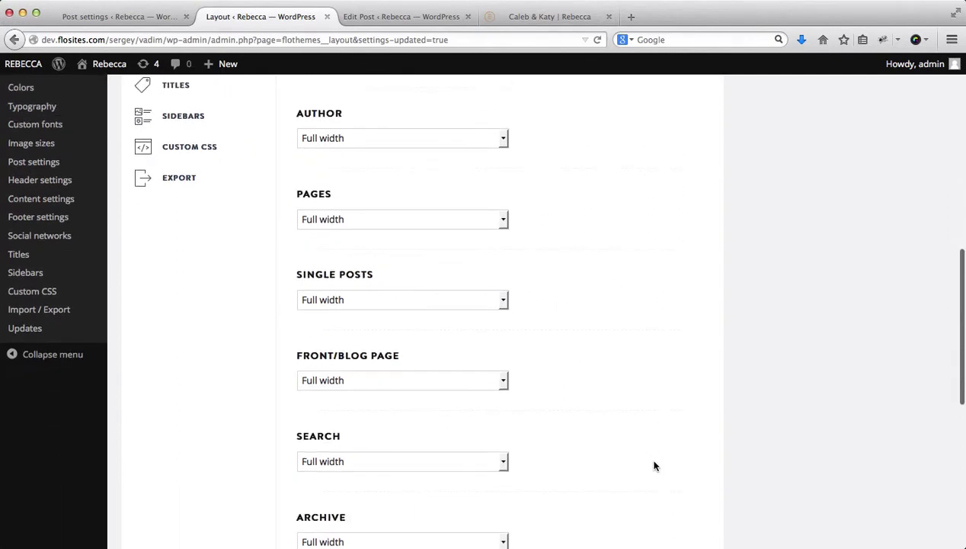
{"action": "scroll", "coordinate": [653, 466], "scroll_direction": "down", "scroll_amount": 3}
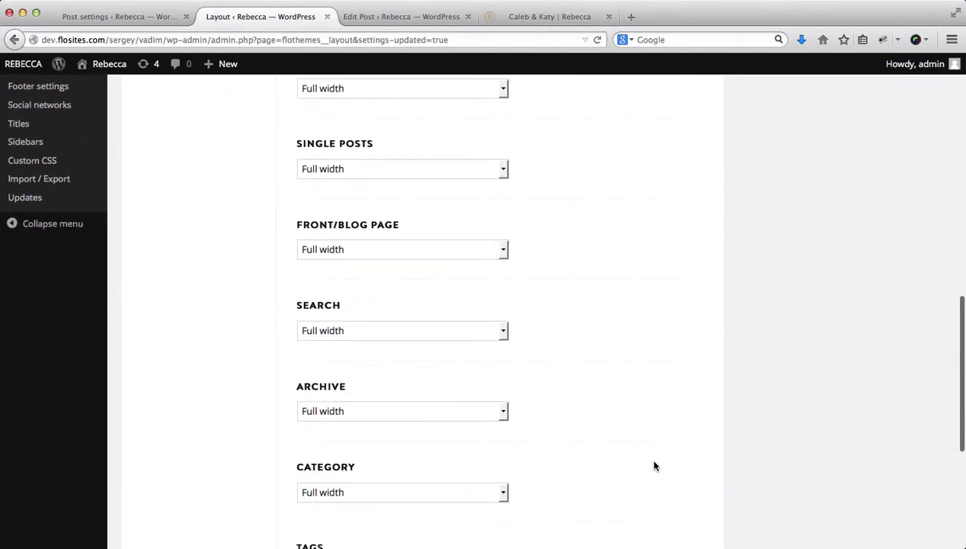
{"action": "scroll", "coordinate": [654, 467], "scroll_direction": "down", "scroll_amount": 6}
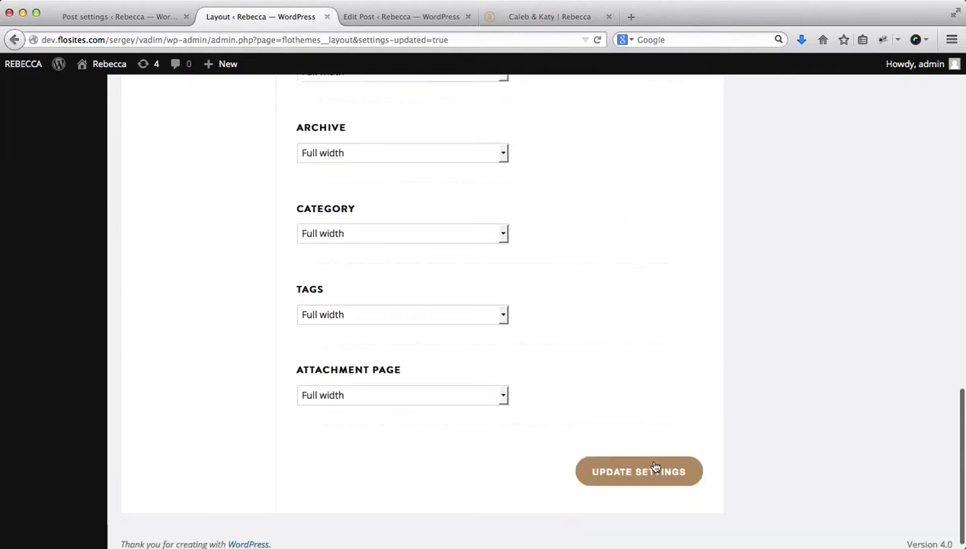
{"action": "scroll", "coordinate": [654, 466], "scroll_direction": "up", "scroll_amount": 10}
{"action": "scroll", "coordinate": [654, 466], "scroll_direction": "down", "scroll_amount": 1}
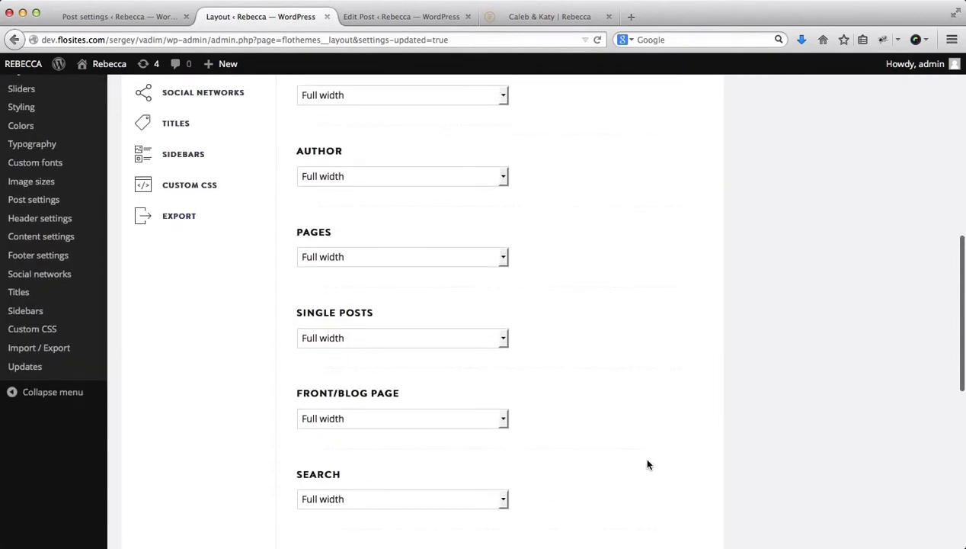
- Try the Right sidebar layout for single posts, look at its sidebar choices, and return the setting to Full width
{"action": "left_click", "coordinate": [379, 339]}
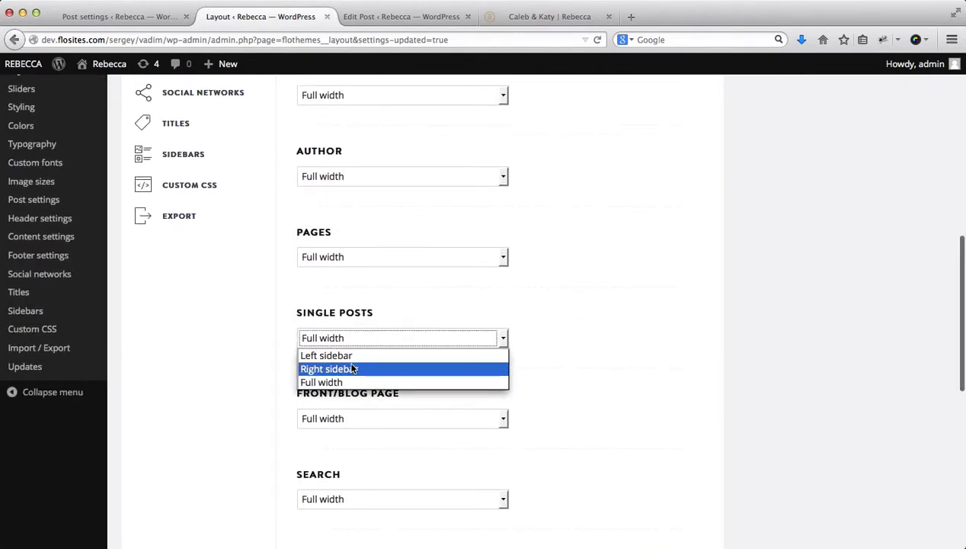
{"action": "left_click", "coordinate": [353, 369]}
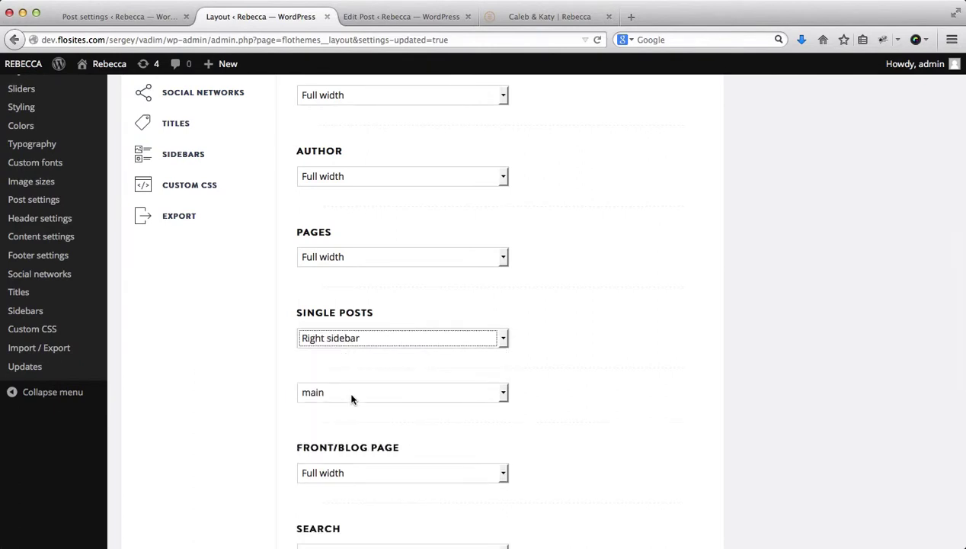
{"action": "left_click", "coordinate": [352, 396]}
{"action": "left_click", "coordinate": [566, 321]}
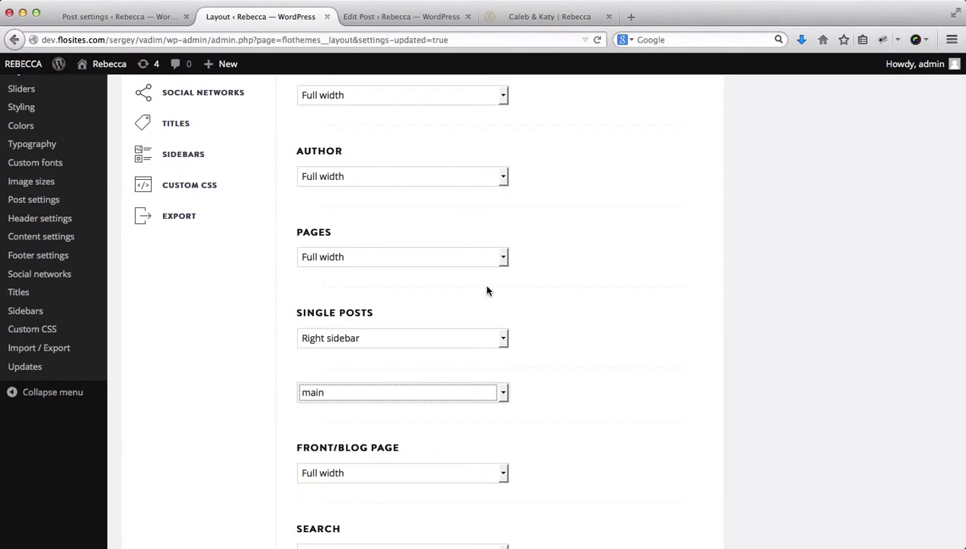
{"action": "left_click", "coordinate": [372, 393]}
{"action": "left_click", "coordinate": [405, 336]}
{"action": "left_click", "coordinate": [385, 339]}
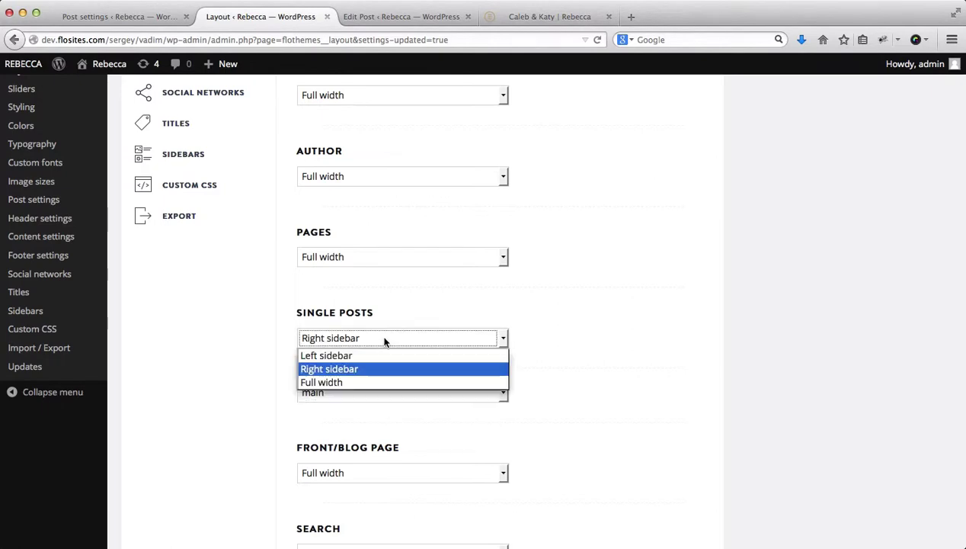
{"action": "left_click", "coordinate": [344, 381]}
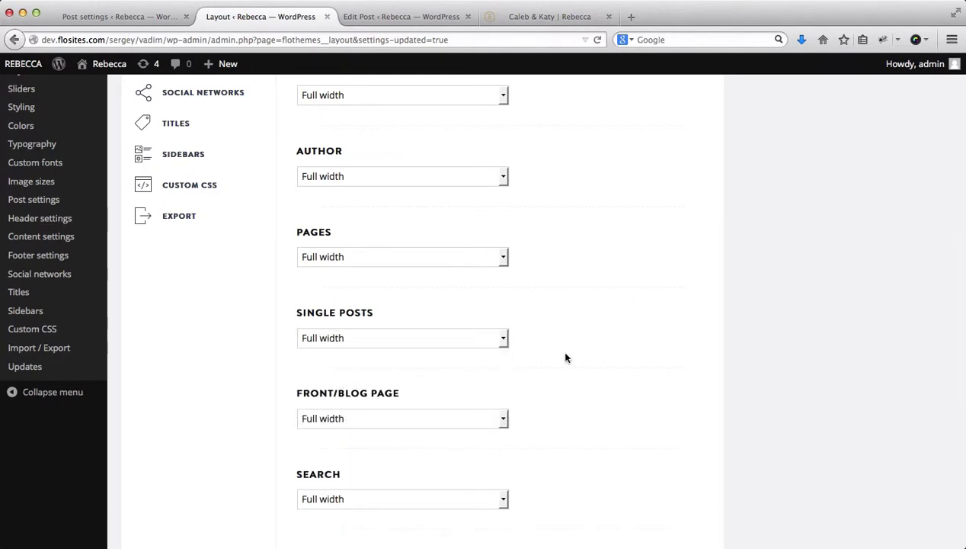
- In the post's editor, look at the layout type choices under Layout and Sidebars without changing the selection
{"action": "key", "text": "ctrl+Tab"}
{"action": "scroll", "coordinate": [781, 379], "scroll_direction": "down", "scroll_amount": 5}
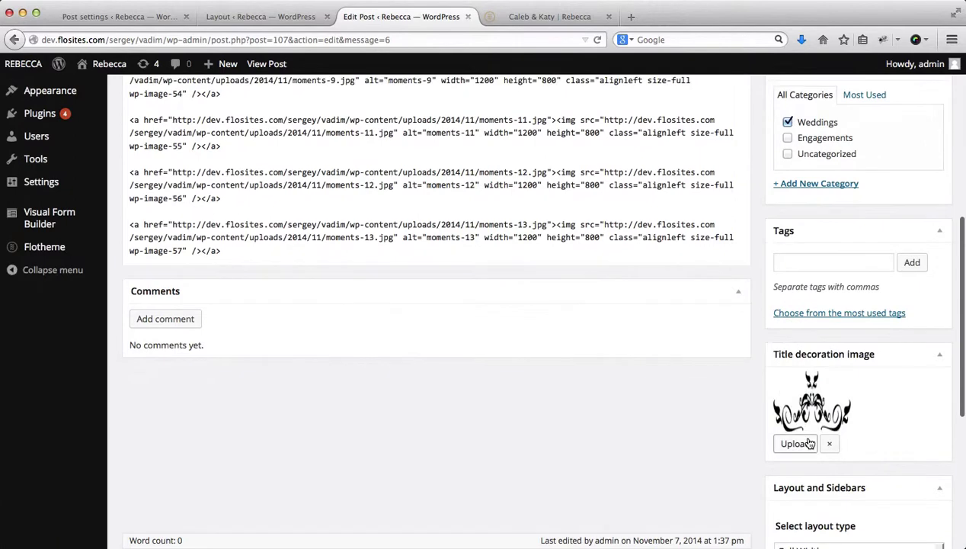
{"action": "scroll", "coordinate": [798, 387], "scroll_direction": "down", "scroll_amount": 4}
{"action": "scroll", "coordinate": [810, 442], "scroll_direction": "down", "scroll_amount": 2}
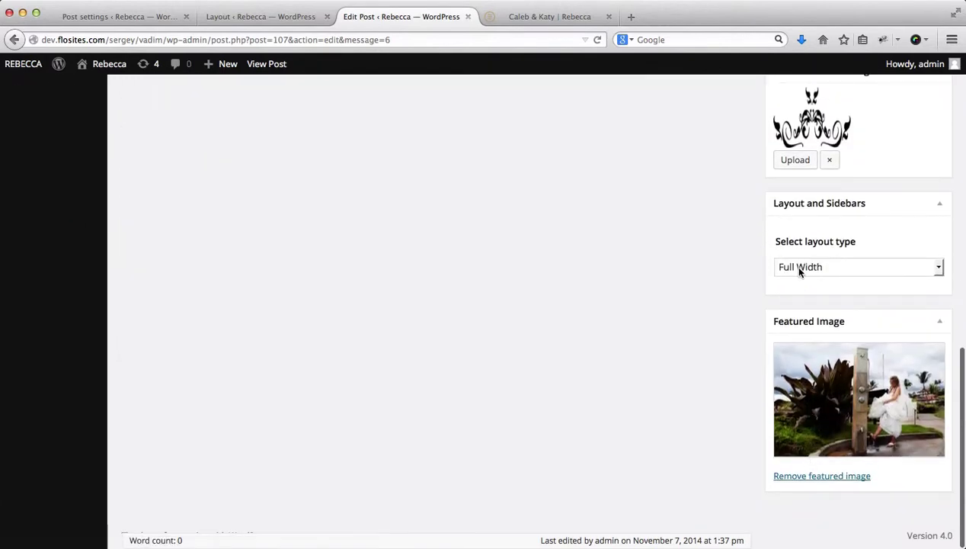
{"action": "left_click", "coordinate": [799, 268]}
{"action": "left_click", "coordinate": [711, 286]}
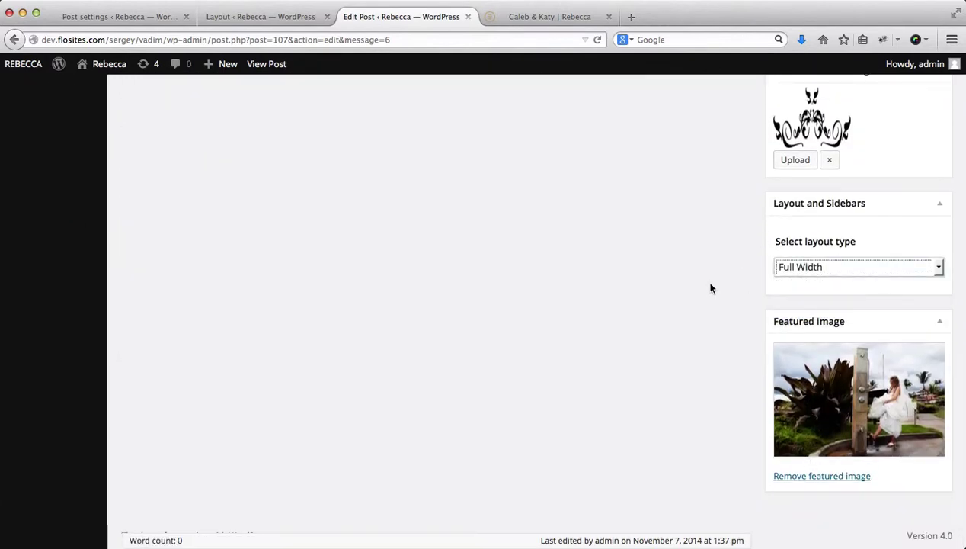
{"action": "scroll", "coordinate": [711, 288], "scroll_direction": "up", "scroll_amount": 11}
- Revisit the sidebar and width options in the layout settings, and examine the decoration and similar posts options in the blog post settings
{"action": "key", "text": "ctrl+shift+Tab"}
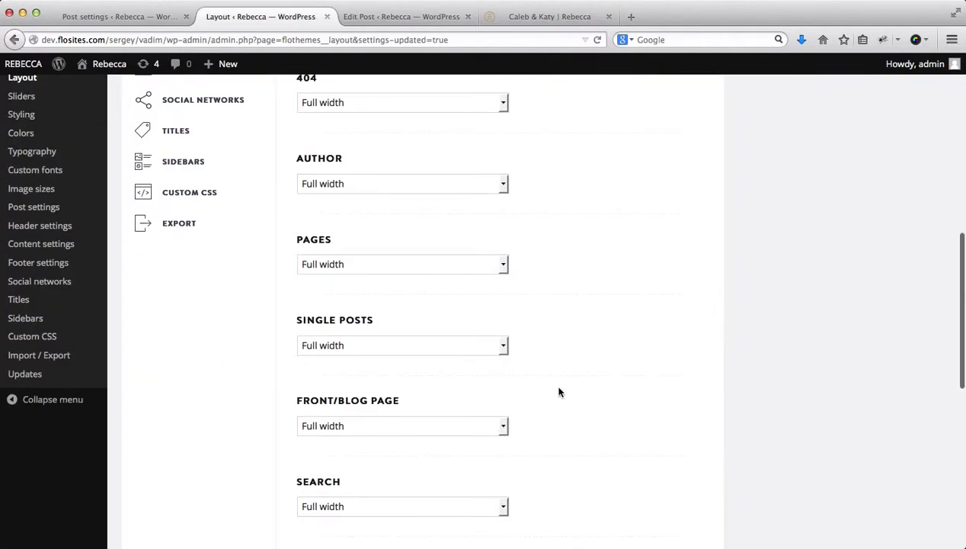
{"action": "scroll", "coordinate": [558, 392], "scroll_direction": "up", "scroll_amount": 8}
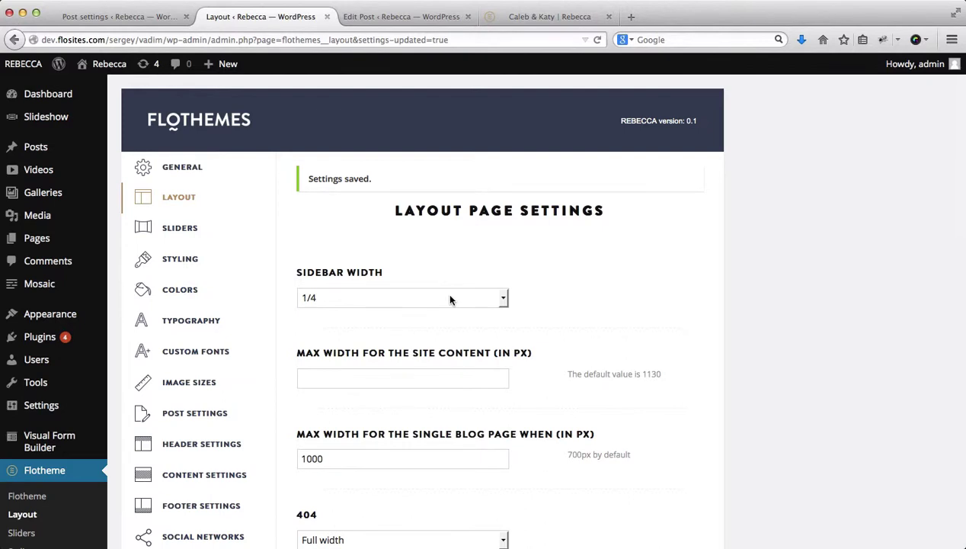
{"action": "key", "text": "ctrl+shift+Tab"}
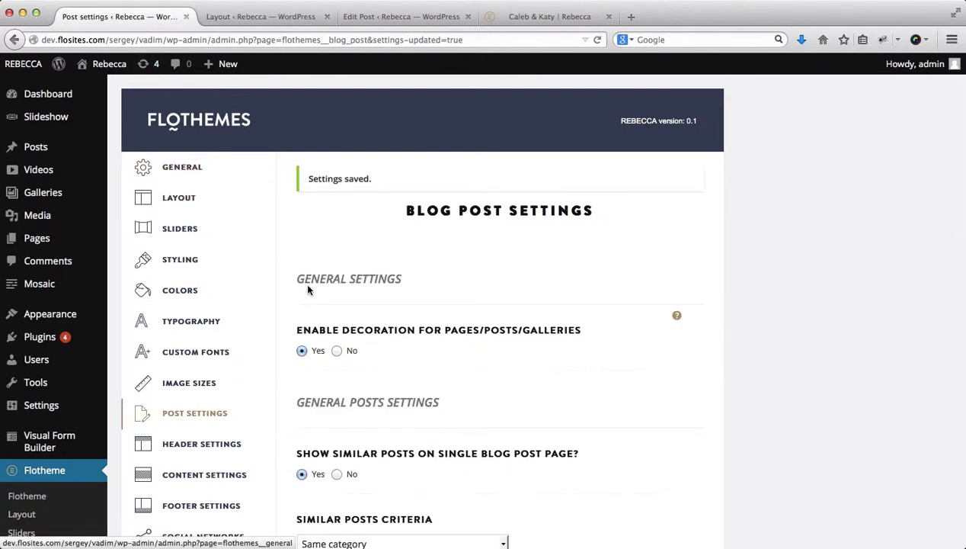
{"action": "scroll", "coordinate": [200, 315], "scroll_direction": "down", "scroll_amount": 2}
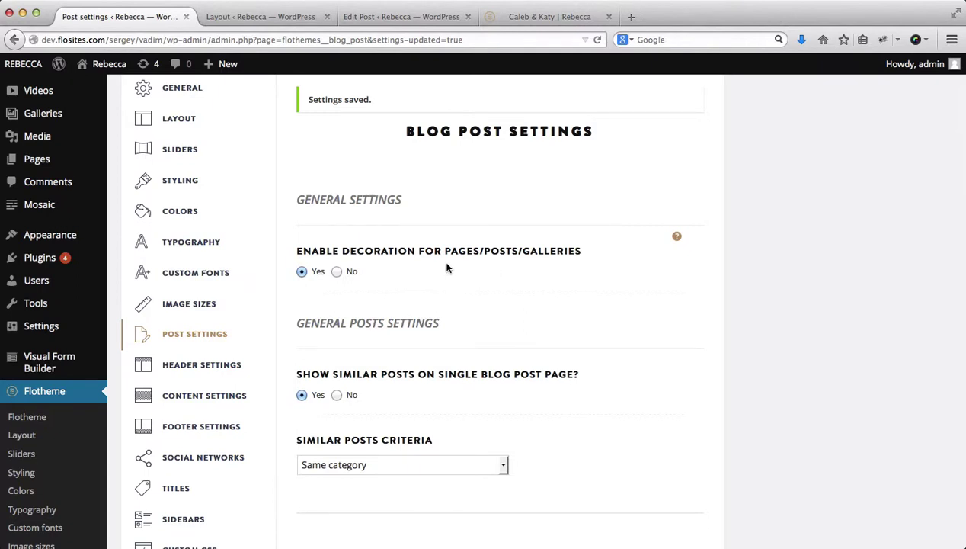
{"action": "scroll", "coordinate": [444, 263], "scroll_direction": "down", "scroll_amount": 3}
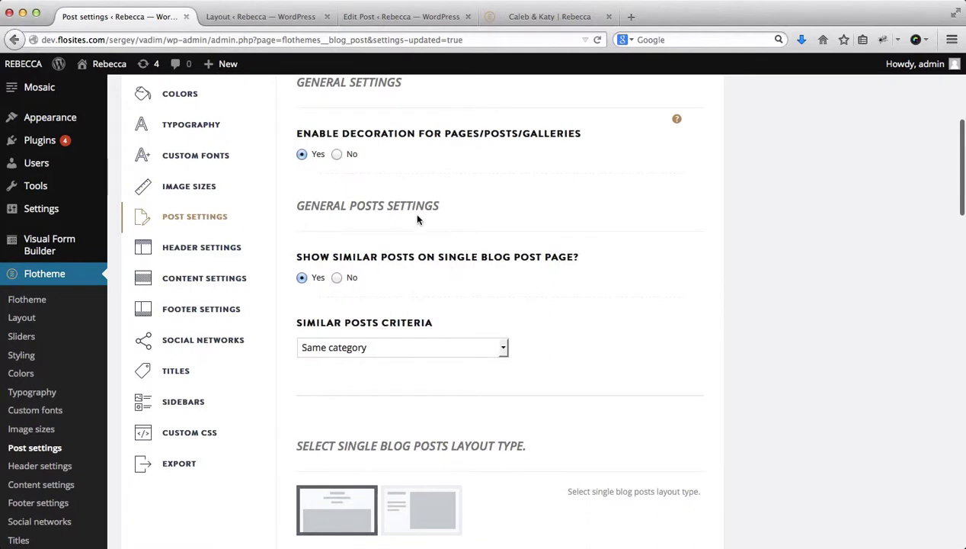
{"action": "scroll", "coordinate": [397, 220], "scroll_direction": "down", "scroll_amount": 2}
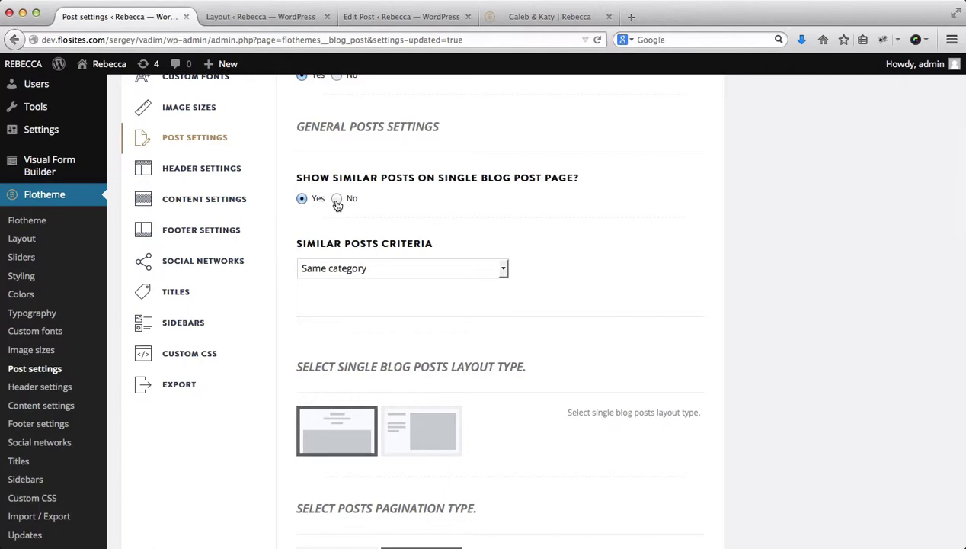
- Check the related posts section at the end of the published post's page
{"action": "key", "text": "ctrl+shift+Tab"}
{"action": "scroll", "coordinate": [337, 204], "scroll_direction": "down", "scroll_amount": 20}
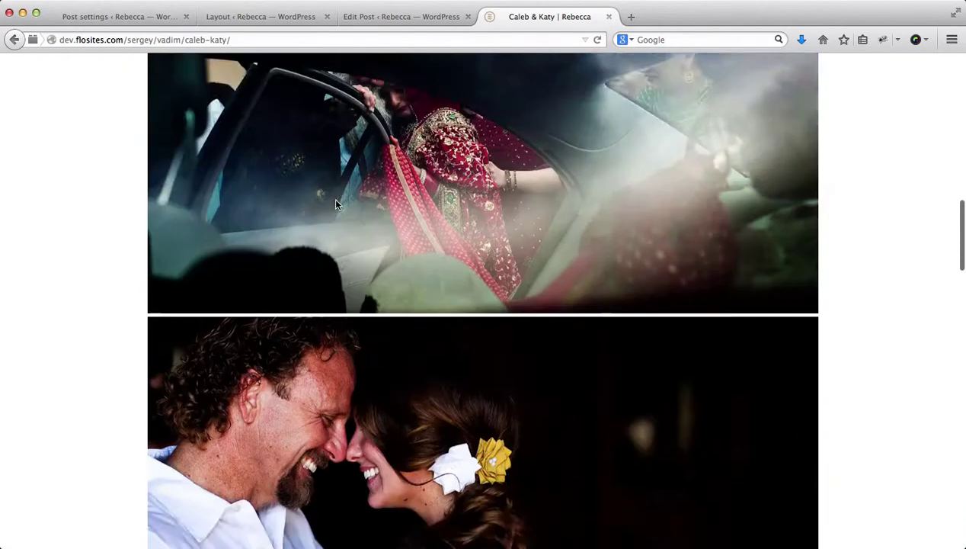
{"action": "scroll", "coordinate": [336, 204], "scroll_direction": "down", "scroll_amount": 10}
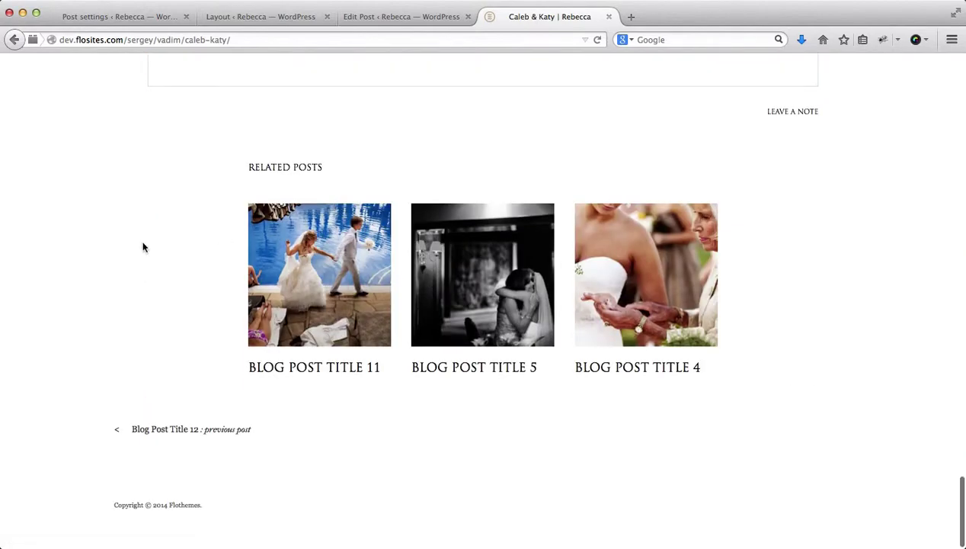
- In the general posts settings, set the similar posts criteria to Same tags and turn off similar posts on single blog post pages
{"action": "key", "text": "ctrl+Tab"}
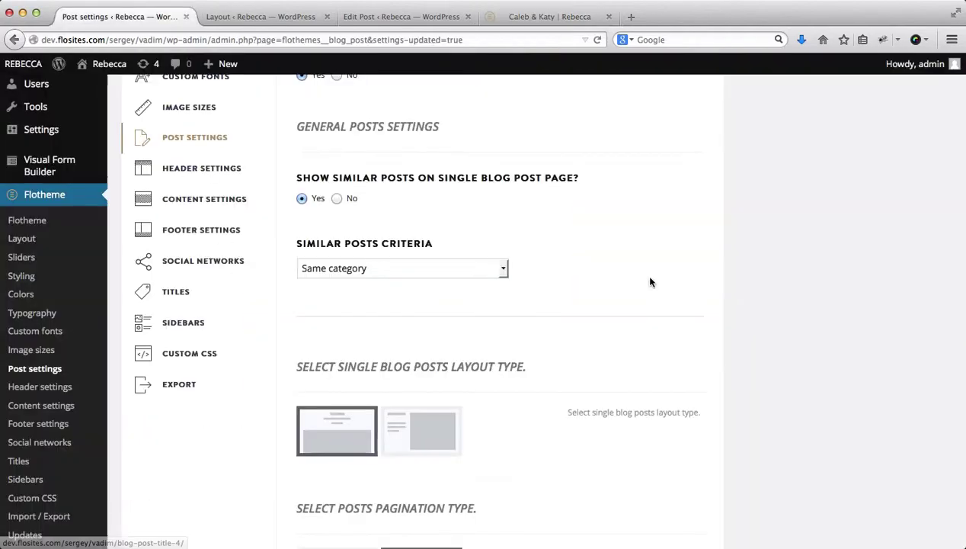
{"action": "left_click", "coordinate": [453, 267]}
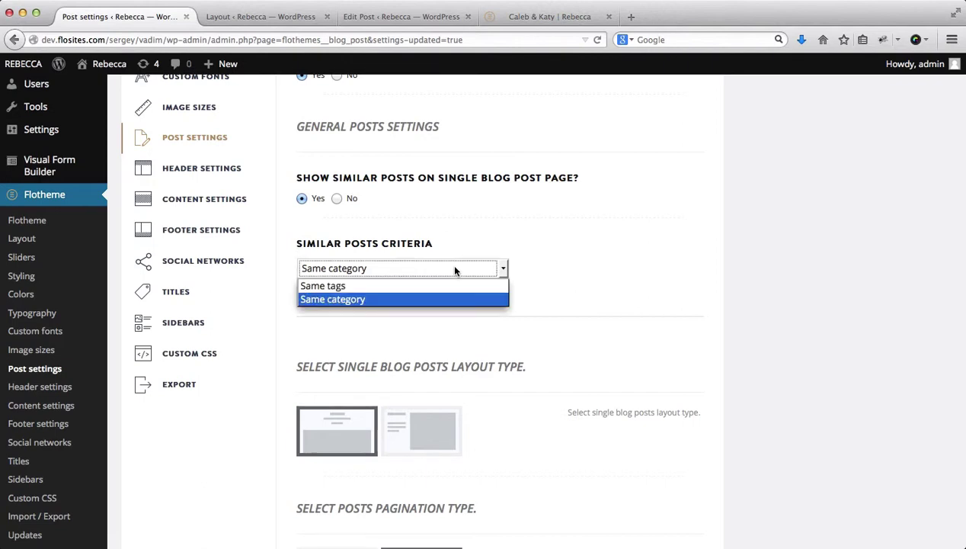
{"action": "left_click", "coordinate": [359, 287]}
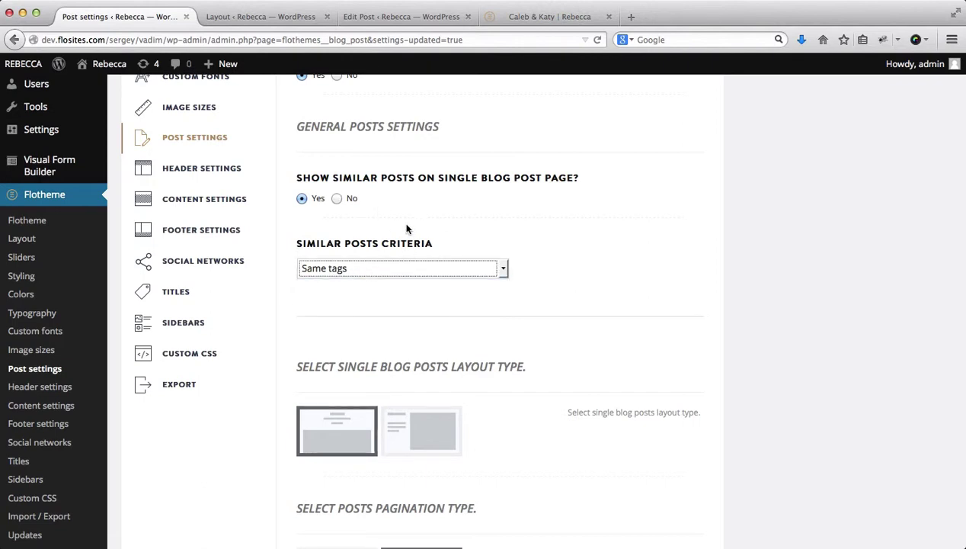
{"action": "left_click", "coordinate": [338, 200]}
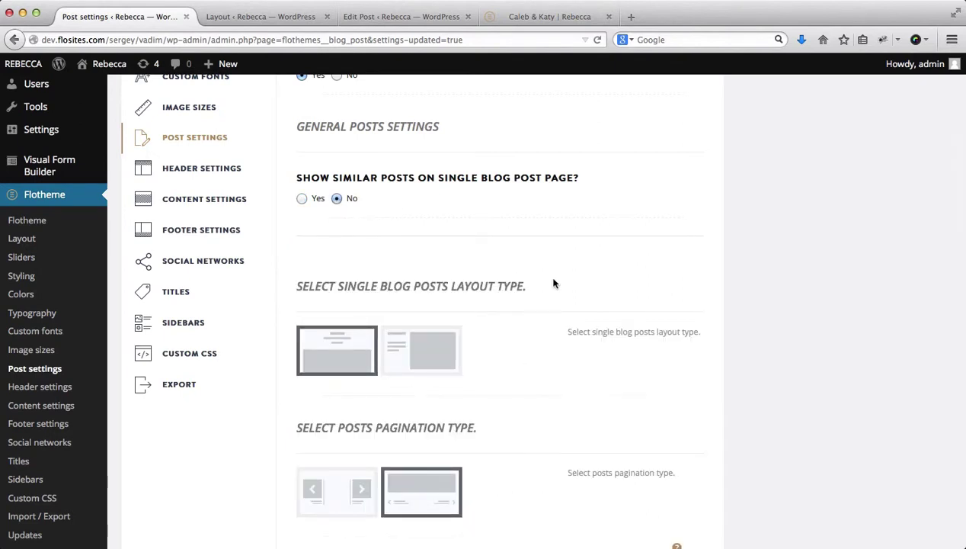
- Compare the single blog post layout types and select the one with the text beside the image
{"action": "scroll", "coordinate": [554, 281], "scroll_direction": "down", "scroll_amount": 4}
{"action": "left_click", "coordinate": [336, 227]}
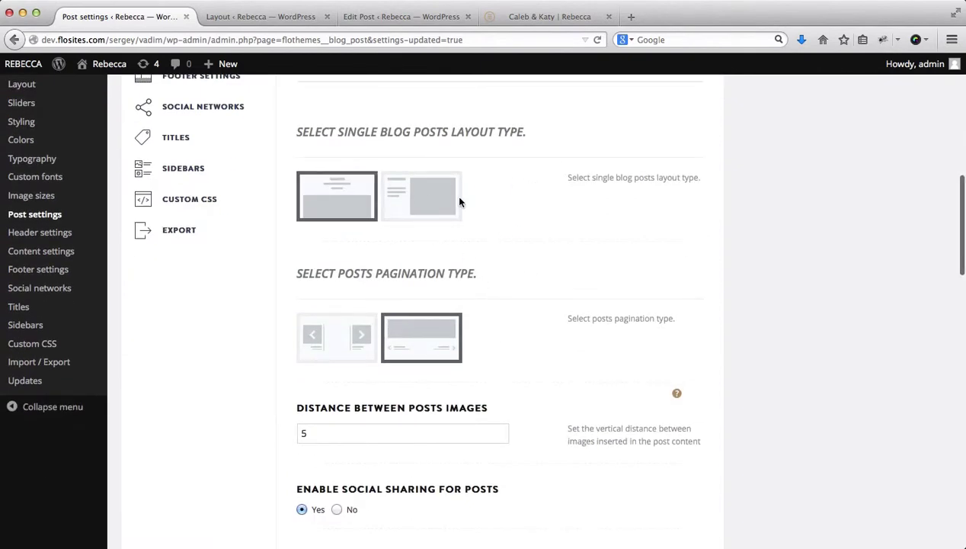
{"action": "left_click", "coordinate": [414, 206]}
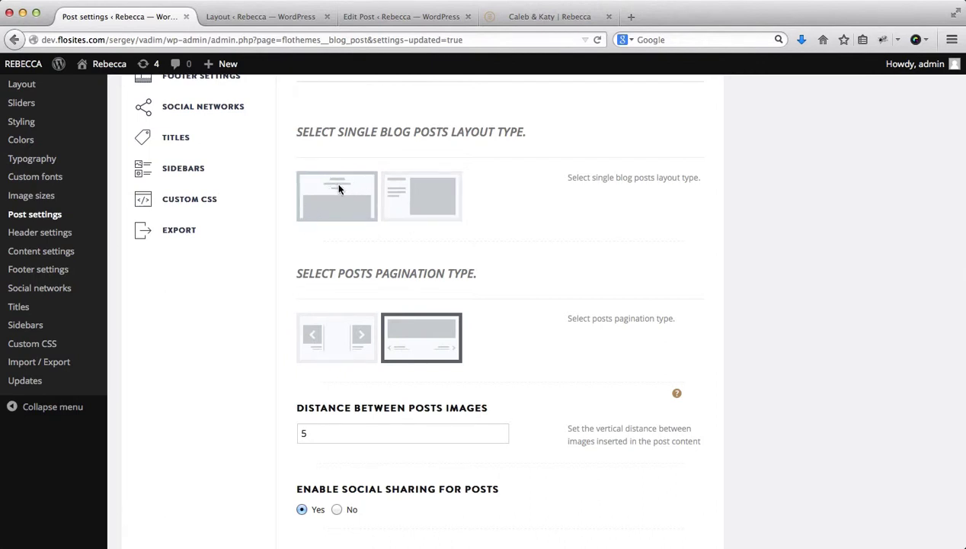
{"action": "left_click", "coordinate": [324, 216]}
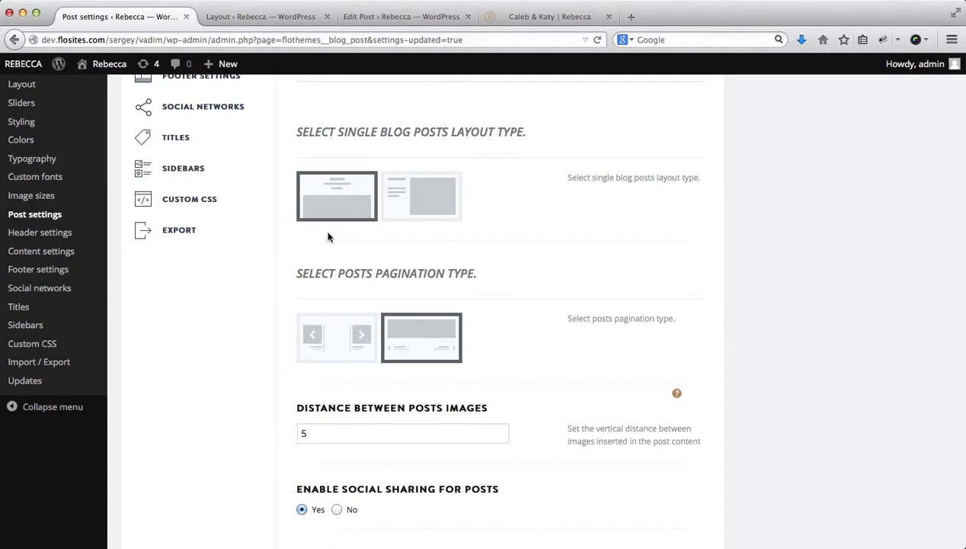
{"action": "left_click", "coordinate": [436, 218]}
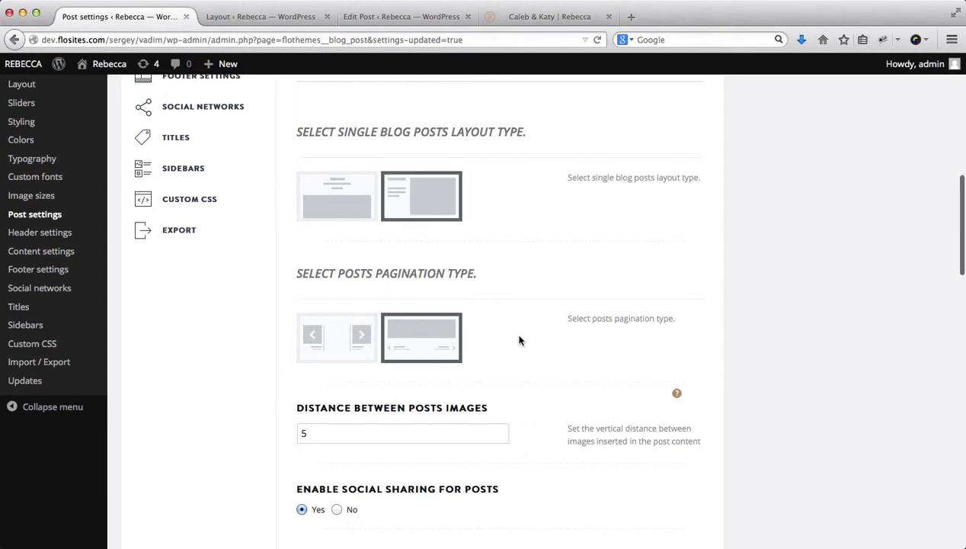
- Review the posts pagination type options and check the previous and next post links at the end of the published posts
{"action": "scroll", "coordinate": [519, 339], "scroll_direction": "down", "scroll_amount": 3}
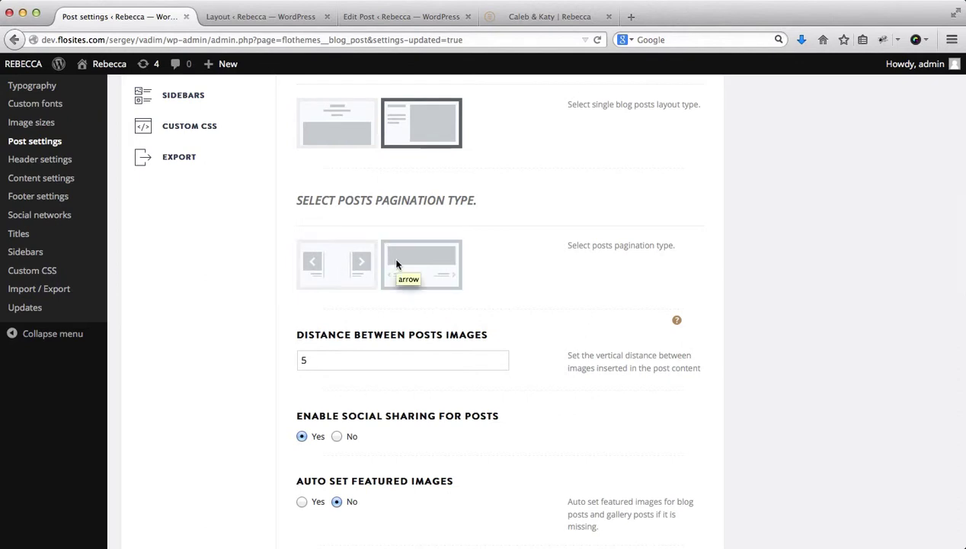
{"action": "key", "text": "ctrl+shift+Tab"}
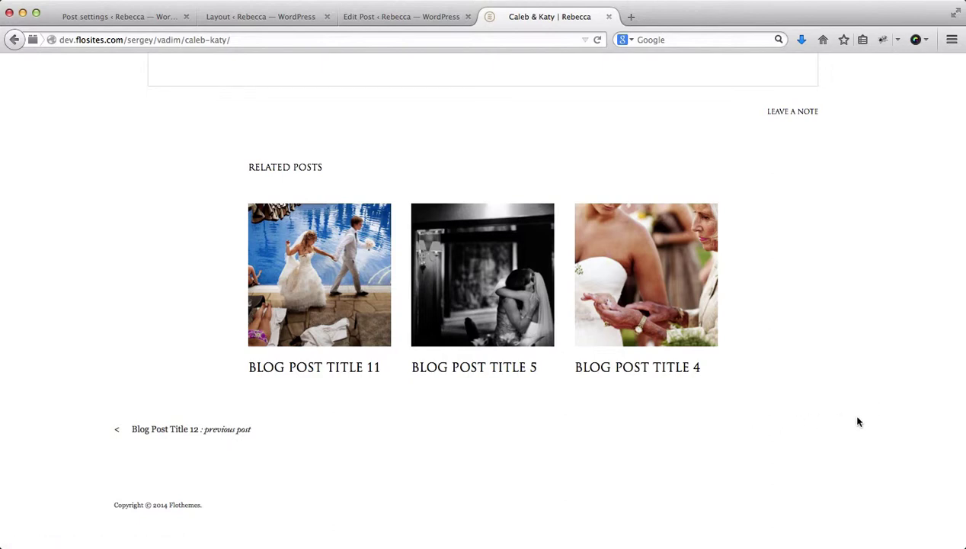
{"action": "left_click", "coordinate": [189, 432]}
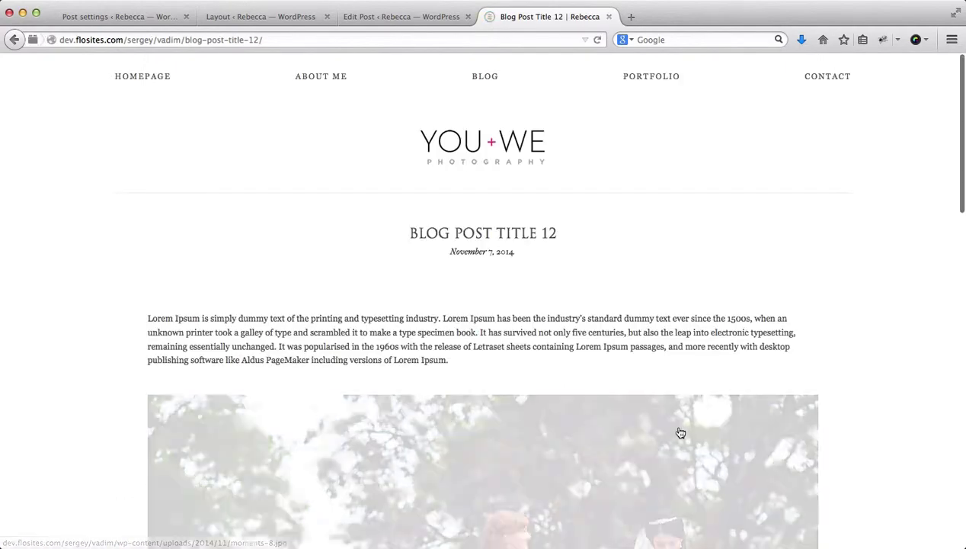
{"action": "scroll", "coordinate": [831, 394], "scroll_direction": "down", "scroll_amount": 20}
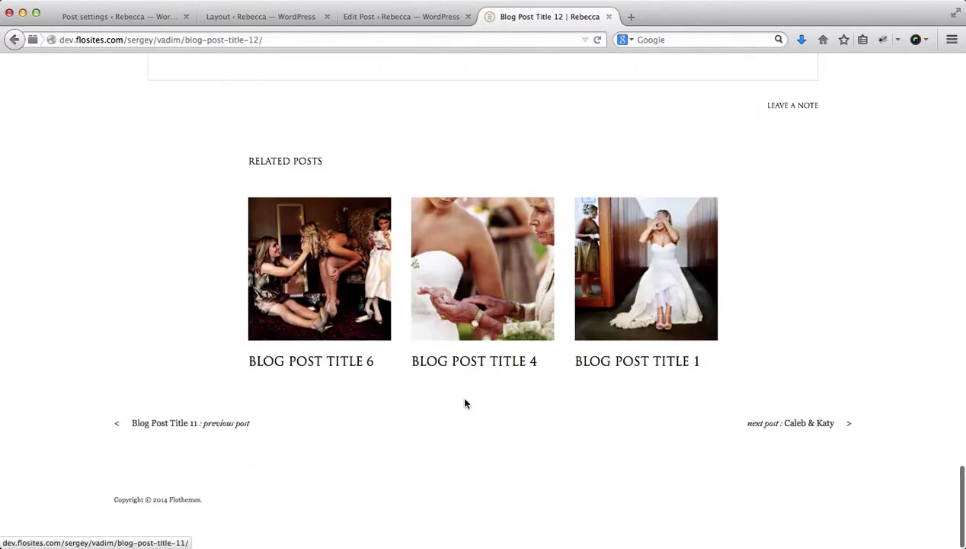
{"action": "left_click", "coordinate": [785, 423]}
{"action": "key", "text": "ctrl+Tab"}
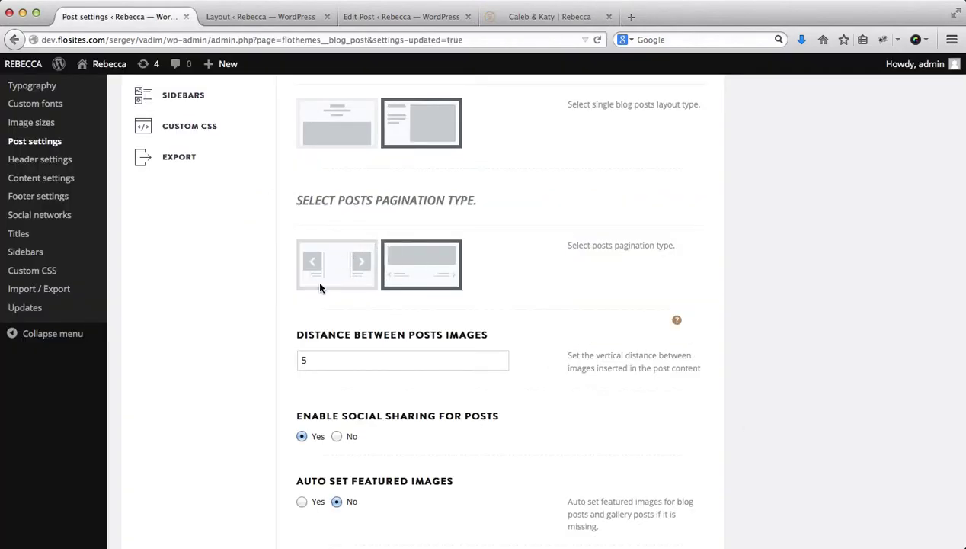
{"action": "key", "text": "ctrl+shift+Tab"}
{"action": "scroll", "coordinate": [145, 404], "scroll_direction": "down", "scroll_amount": 15}
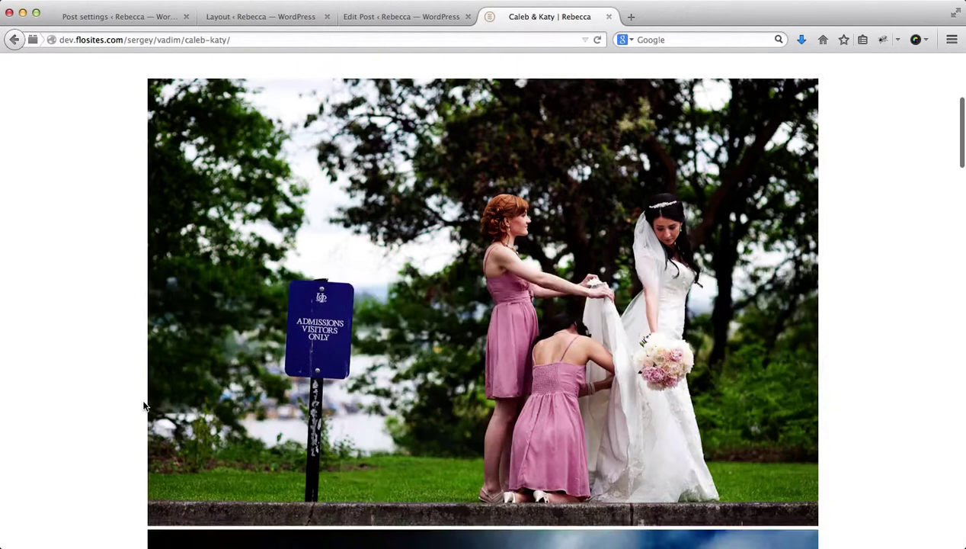
{"action": "scroll", "coordinate": [114, 457], "scroll_direction": "down", "scroll_amount": 10}
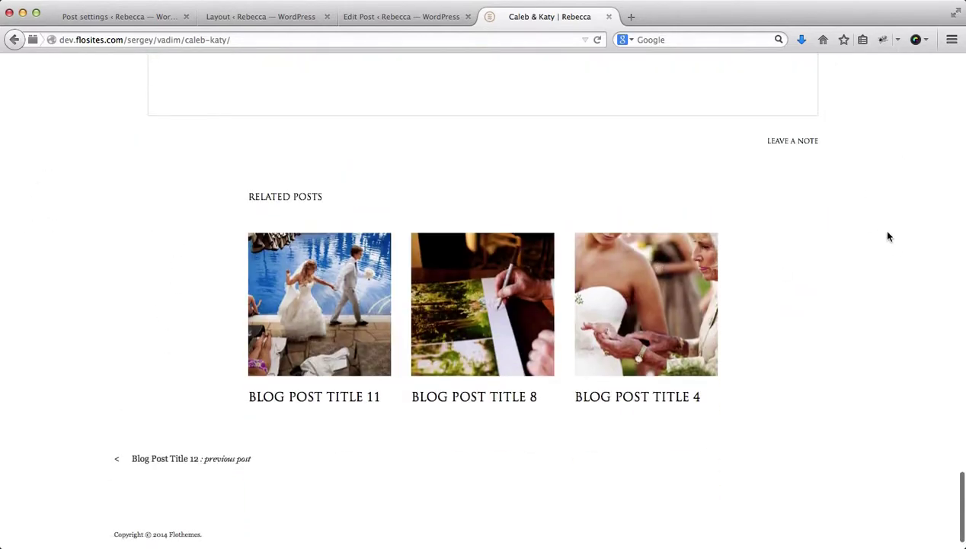
{"action": "key", "text": "ctrl+Tab"}
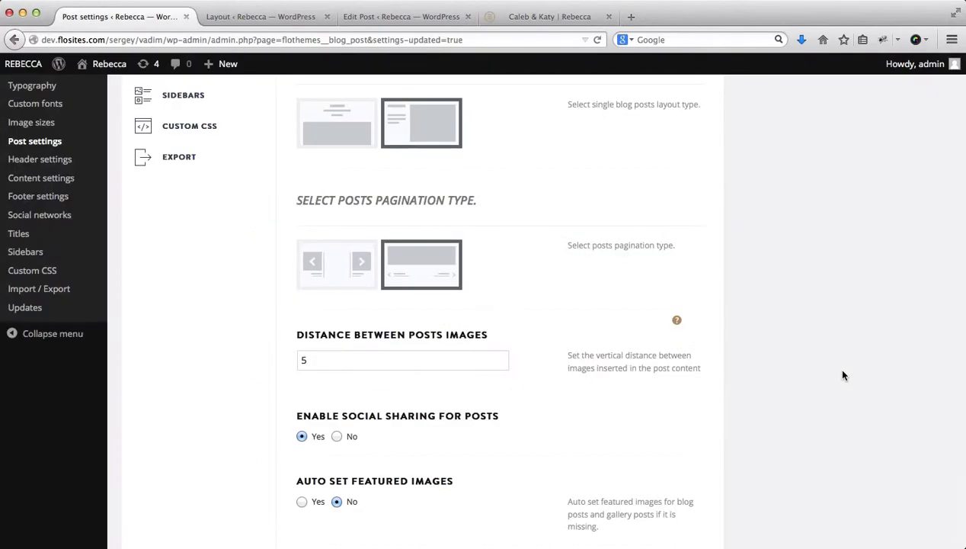
- Set the distance between posts images to 20 and update the post settings
{"action": "double_click", "coordinate": [428, 361]}
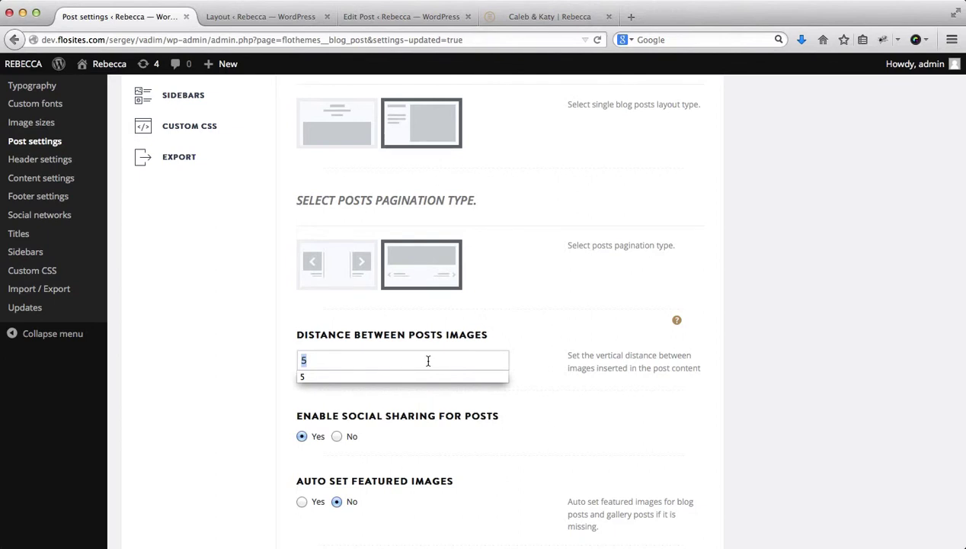
{"action": "type", "text": "20"}
{"action": "left_click", "coordinate": [578, 293]}
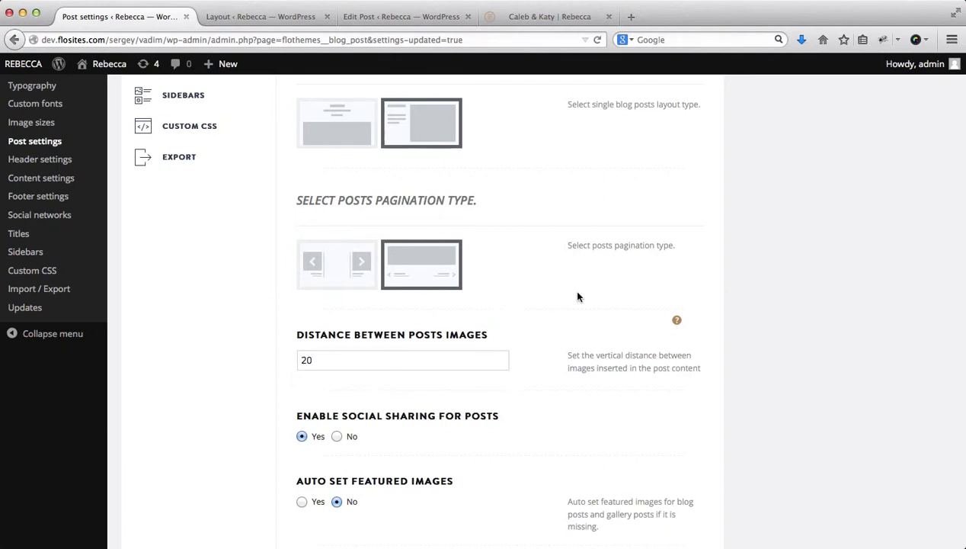
{"action": "scroll", "coordinate": [578, 297], "scroll_direction": "down", "scroll_amount": 5}
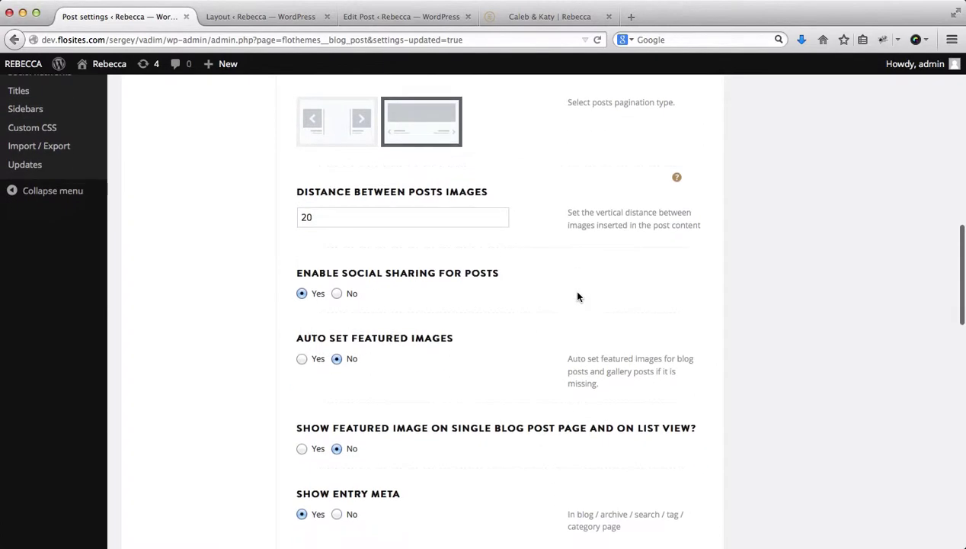
{"action": "scroll", "coordinate": [578, 297], "scroll_direction": "down", "scroll_amount": 3}
{"action": "scroll", "coordinate": [468, 431], "scroll_direction": "down", "scroll_amount": 10}
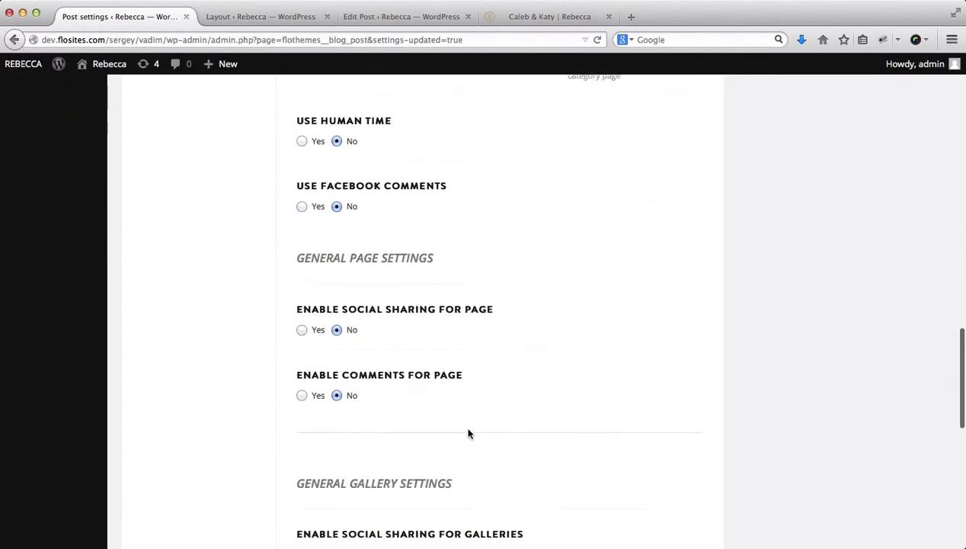
{"action": "scroll", "coordinate": [468, 433], "scroll_direction": "down", "scroll_amount": 10}
{"action": "left_click", "coordinate": [614, 469]}
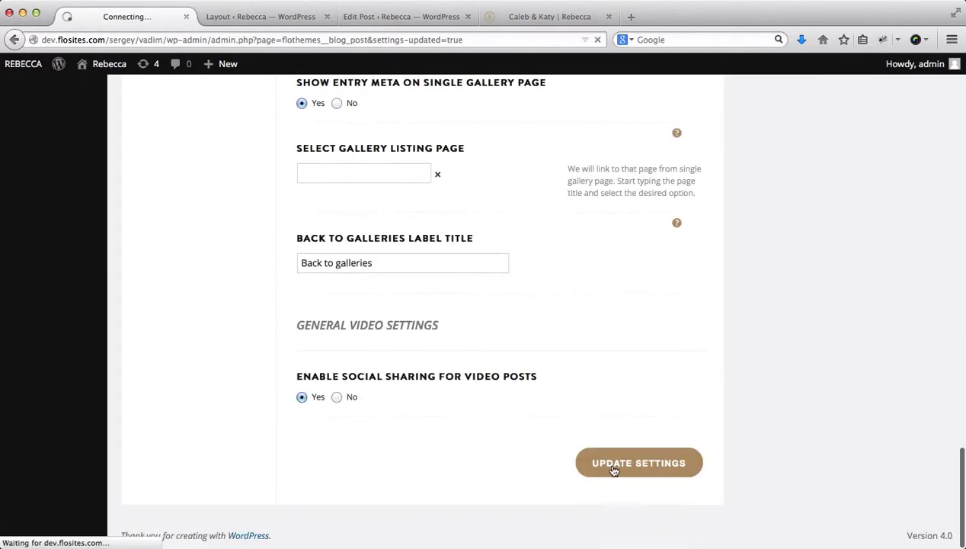
- Reload the published wedding post and examine its layout, image spacing, sharing links and the end of the page
{"action": "key", "text": "ctrl+shift+Tab"}
{"action": "key", "text": "super+r"}
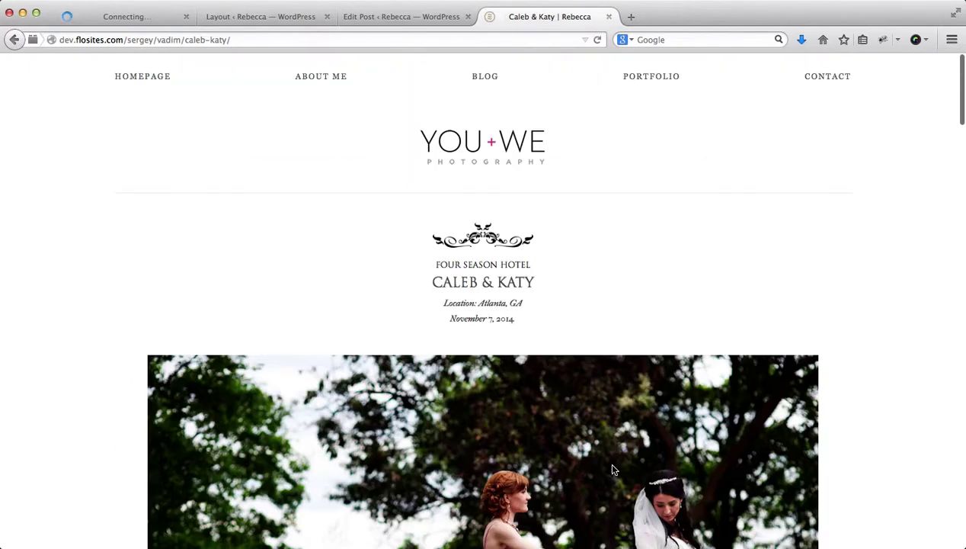
{"action": "key", "text": "super+r"}
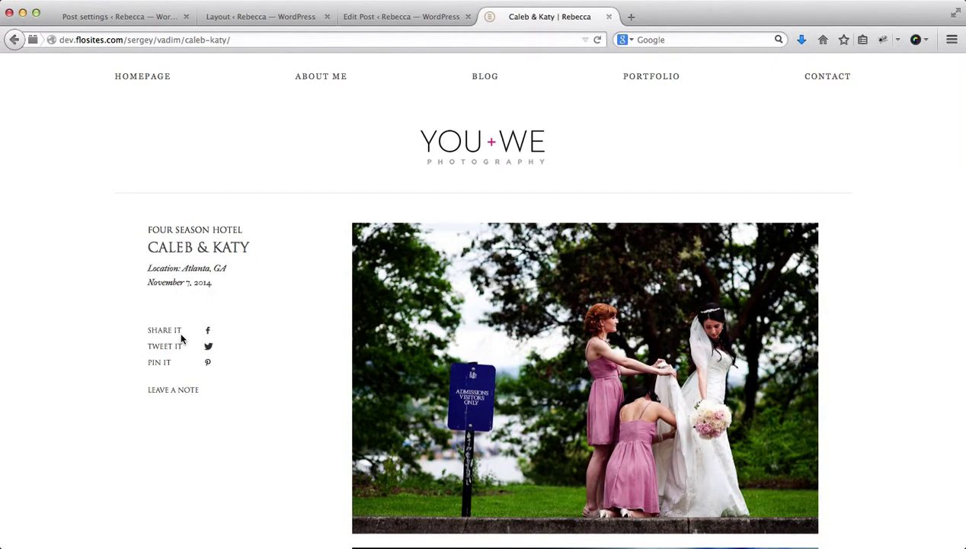
{"action": "scroll", "coordinate": [180, 337], "scroll_direction": "down", "scroll_amount": 1}
{"action": "scroll", "coordinate": [180, 336], "scroll_direction": "down", "scroll_amount": 5}
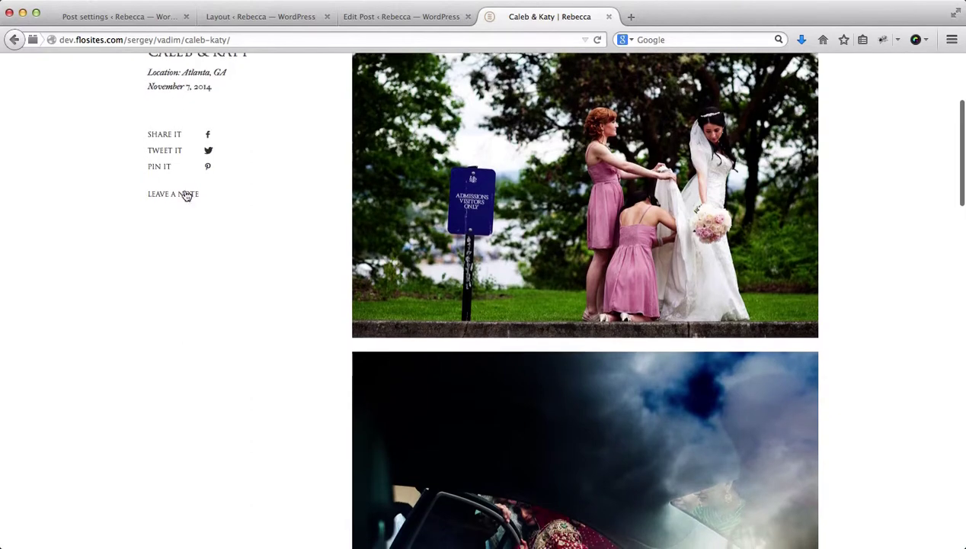
{"action": "scroll", "coordinate": [203, 185], "scroll_direction": "down", "scroll_amount": 5}
{"action": "scroll", "coordinate": [202, 186], "scroll_direction": "down", "scroll_amount": 15}
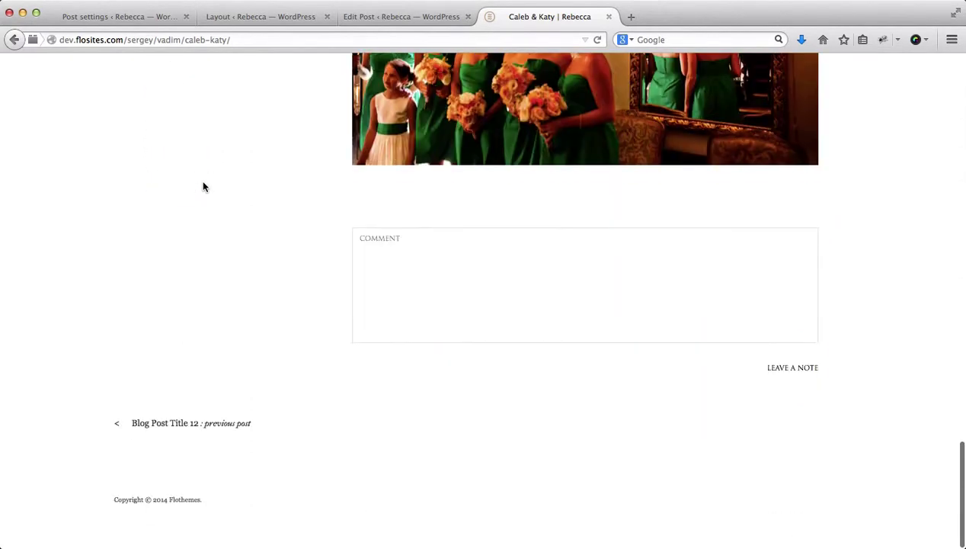
{"action": "scroll", "coordinate": [203, 186], "scroll_direction": "up", "scroll_amount": 10}
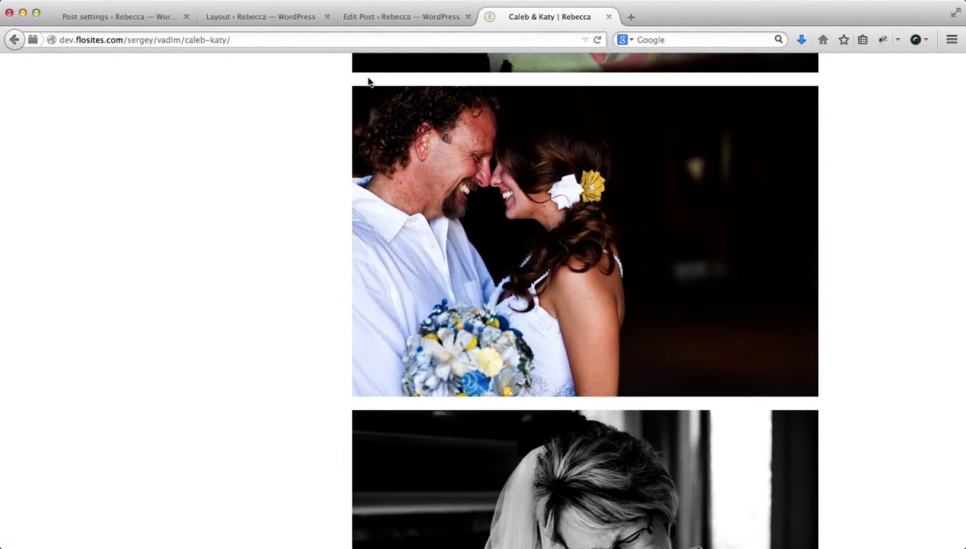
- Return the single post layout to the title-above-image type, enable the featured image on single posts and list view, and update the settings
{"action": "key", "text": "ctrl+Tab"}
{"action": "scroll", "coordinate": [368, 82], "scroll_direction": "down", "scroll_amount": 10}
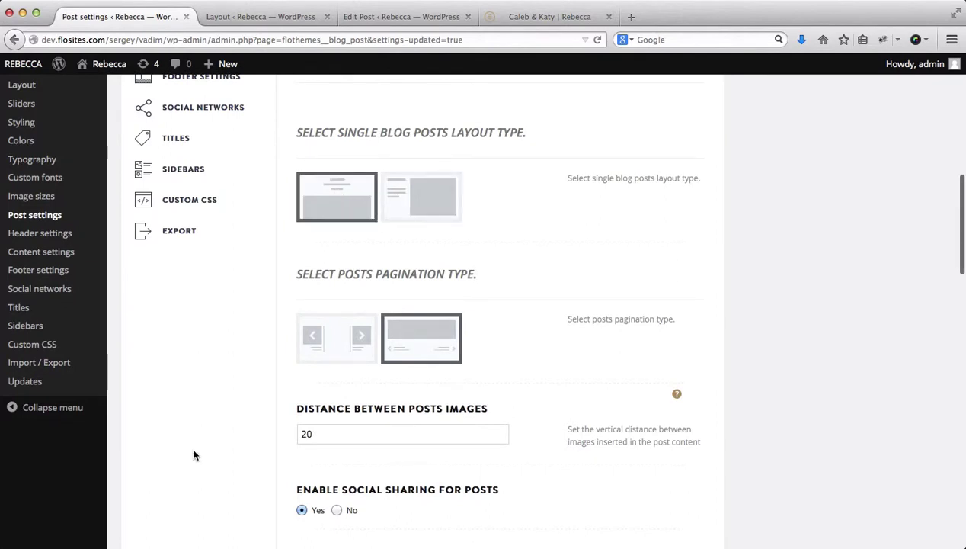
{"action": "scroll", "coordinate": [194, 455], "scroll_direction": "down", "scroll_amount": 4}
{"action": "scroll", "coordinate": [194, 455], "scroll_direction": "down", "scroll_amount": 3}
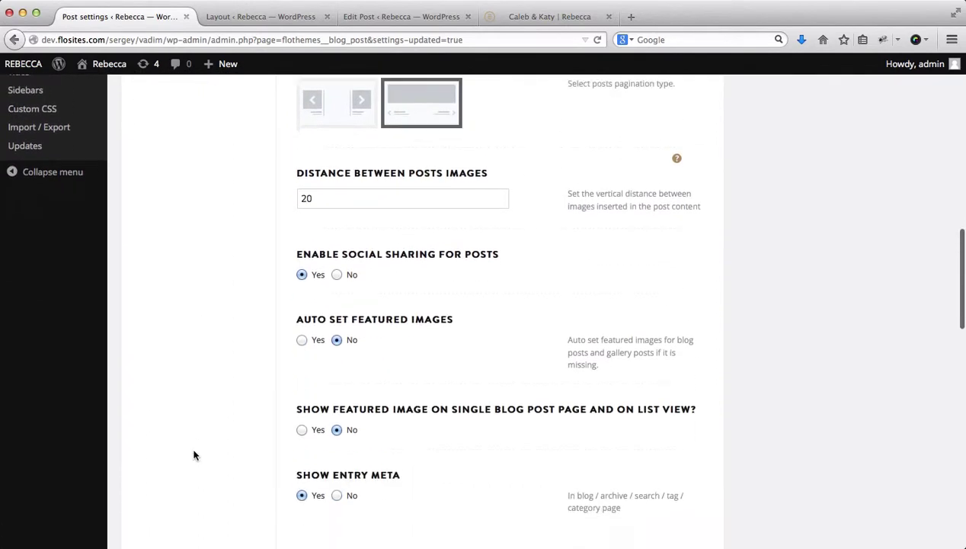
{"action": "scroll", "coordinate": [194, 455], "scroll_direction": "down", "scroll_amount": 3}
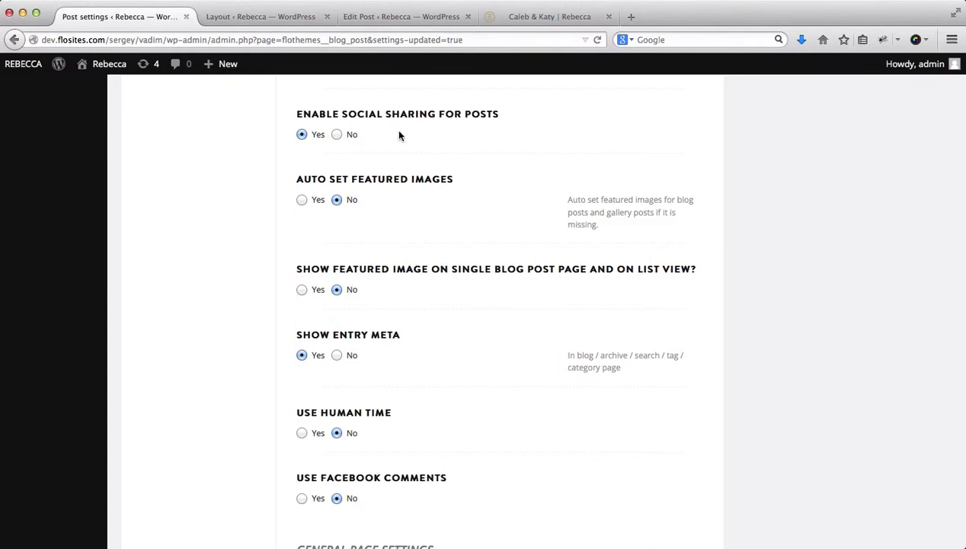
{"action": "left_click", "coordinate": [305, 295]}
{"action": "scroll", "coordinate": [545, 346], "scroll_direction": "down", "scroll_amount": 15}
{"action": "left_click", "coordinate": [639, 463]}
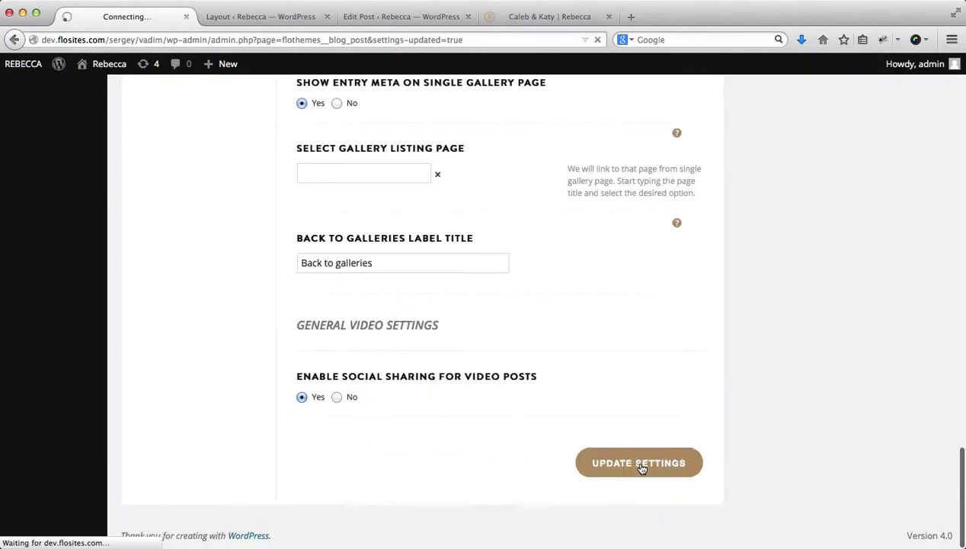
- Reload the wedding post to check its featured image, and open the site's Blog page to view the post listing
{"action": "key", "text": "ctrl+shift+Tab"}
{"action": "key", "text": "super+r"}
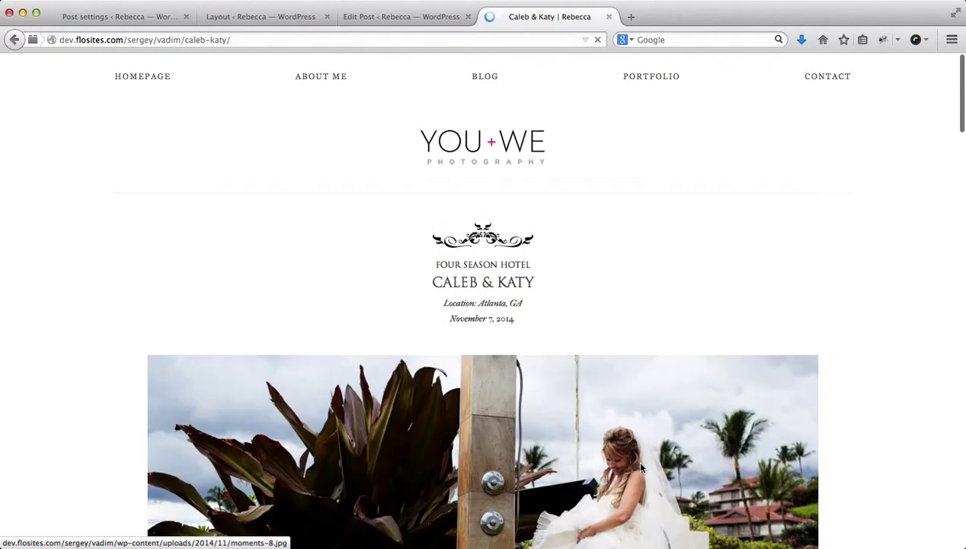
{"action": "scroll", "coordinate": [643, 468], "scroll_direction": "down", "scroll_amount": 3}
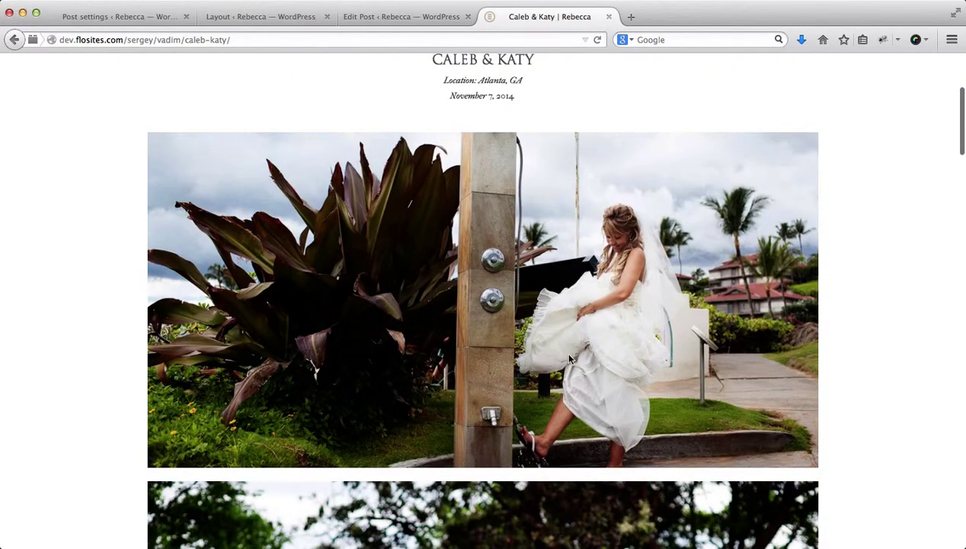
{"action": "scroll", "coordinate": [480, 333], "scroll_direction": "up", "scroll_amount": 5}
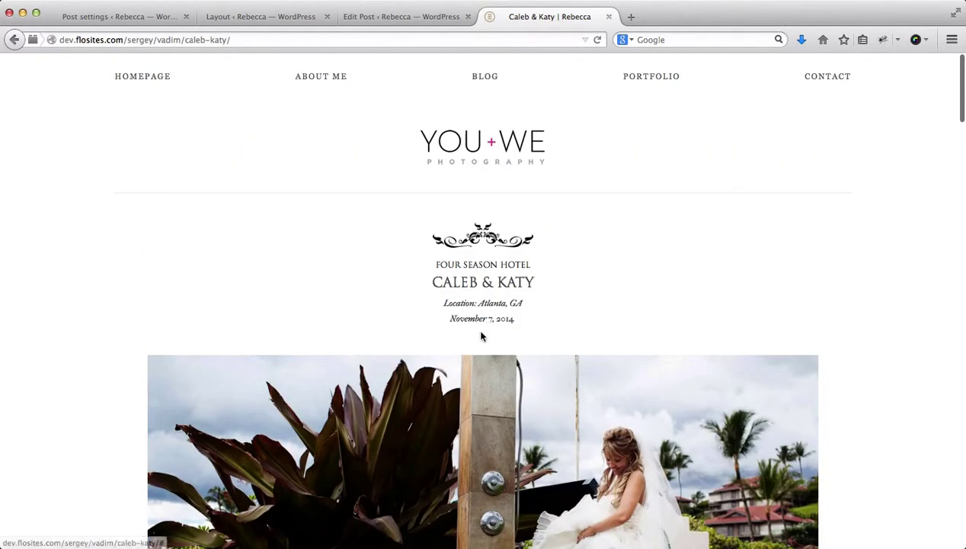
{"action": "left_click", "coordinate": [488, 76]}
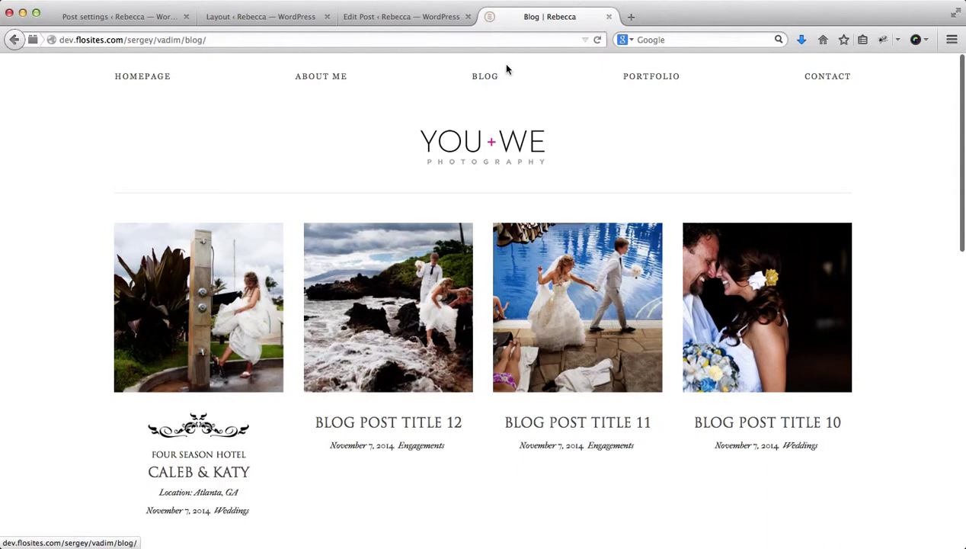
{"action": "left_click", "coordinate": [486, 77]}
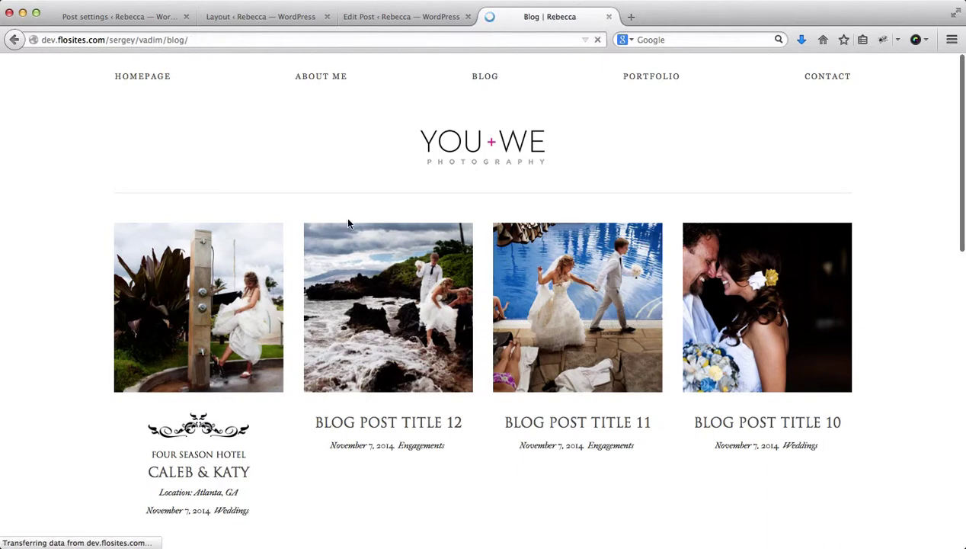
- Open the wedding post from the blog listing and compare its date line with the entry meta and human time options in the post settings
{"action": "left_click", "coordinate": [246, 309]}
{"action": "key", "text": "super+1"}
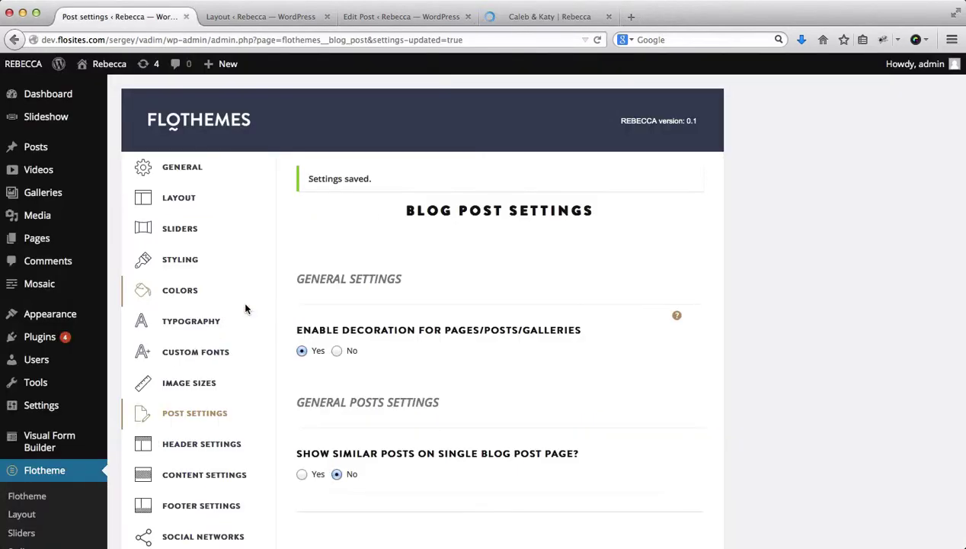
{"action": "scroll", "coordinate": [246, 309], "scroll_direction": "down", "scroll_amount": 20}
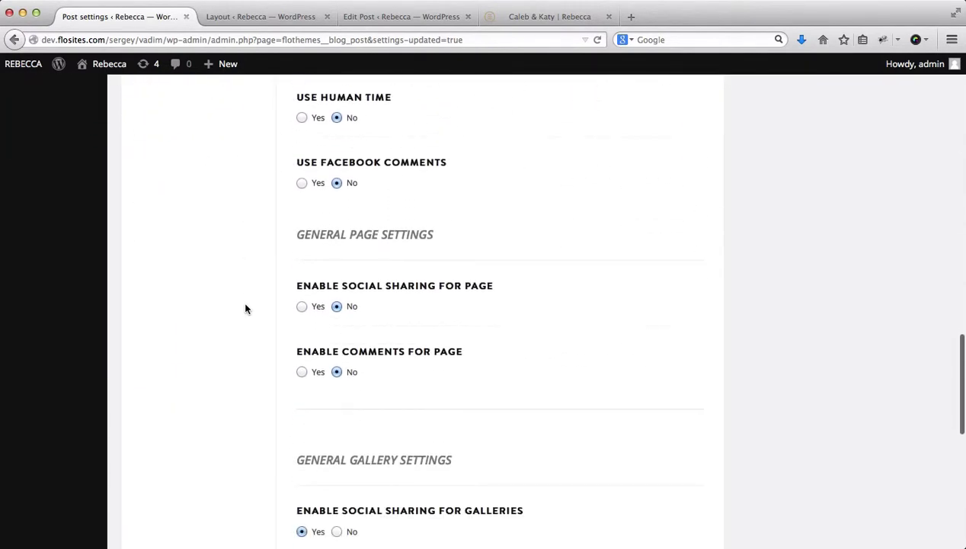
{"action": "scroll", "coordinate": [246, 309], "scroll_direction": "up", "scroll_amount": 5}
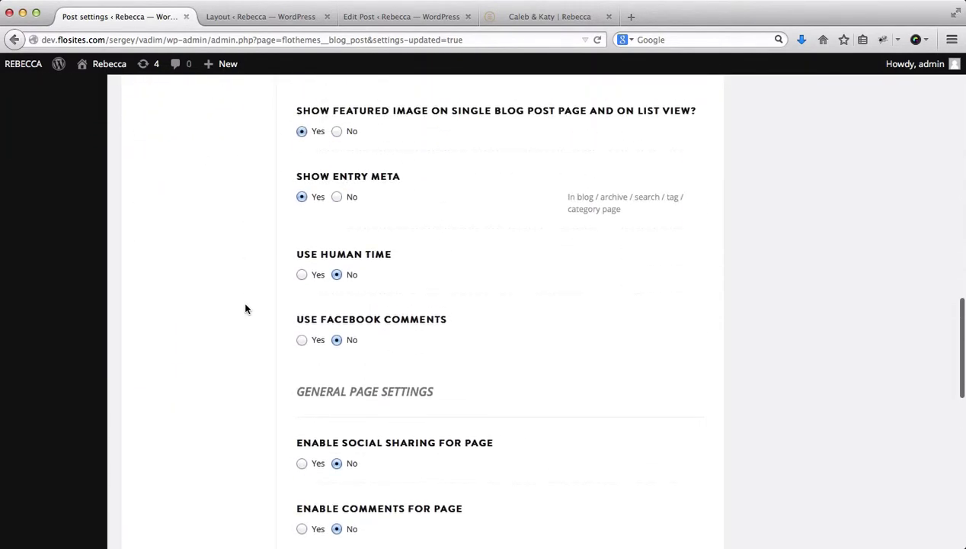
{"action": "scroll", "coordinate": [392, 237], "scroll_direction": "down", "scroll_amount": 1}
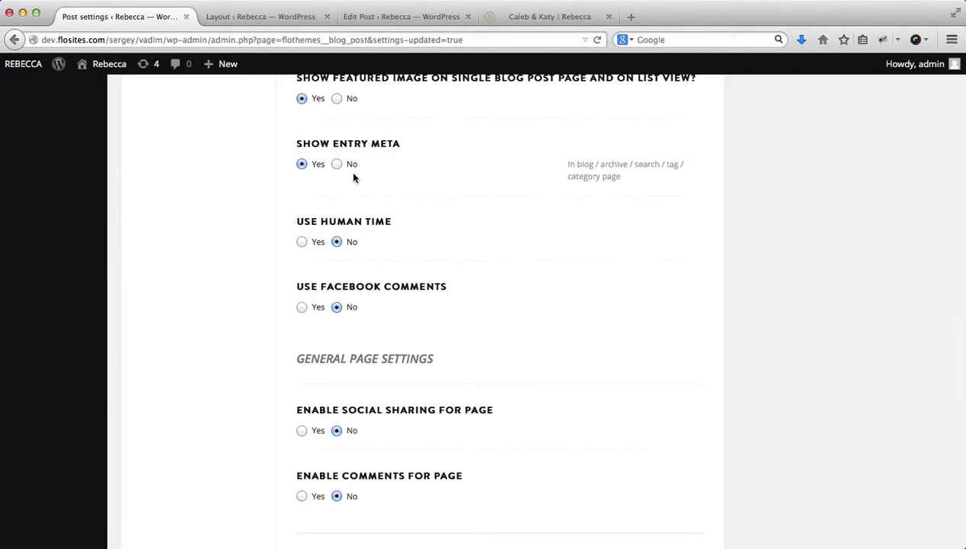
{"action": "key", "text": "ctrl+shift+Tab"}
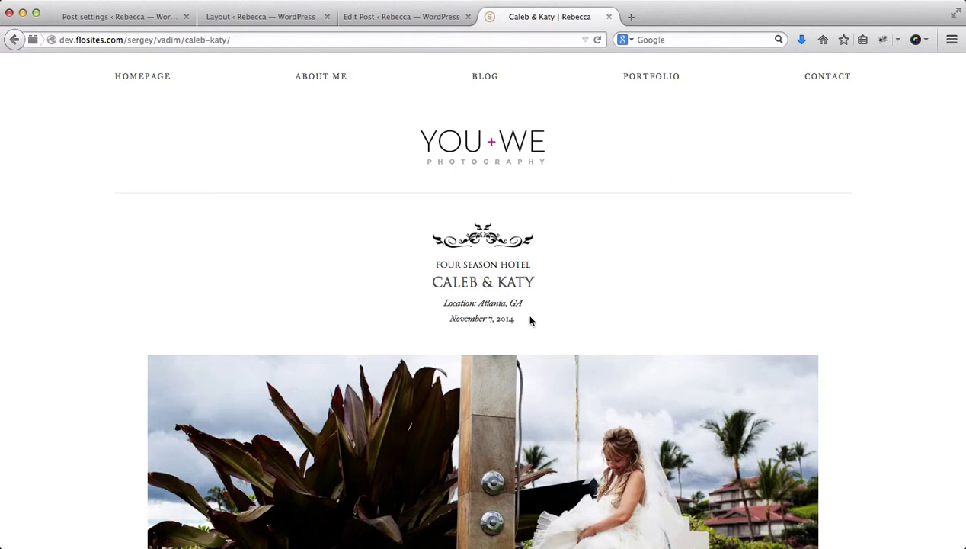
{"action": "key", "text": "ctrl+Tab"}
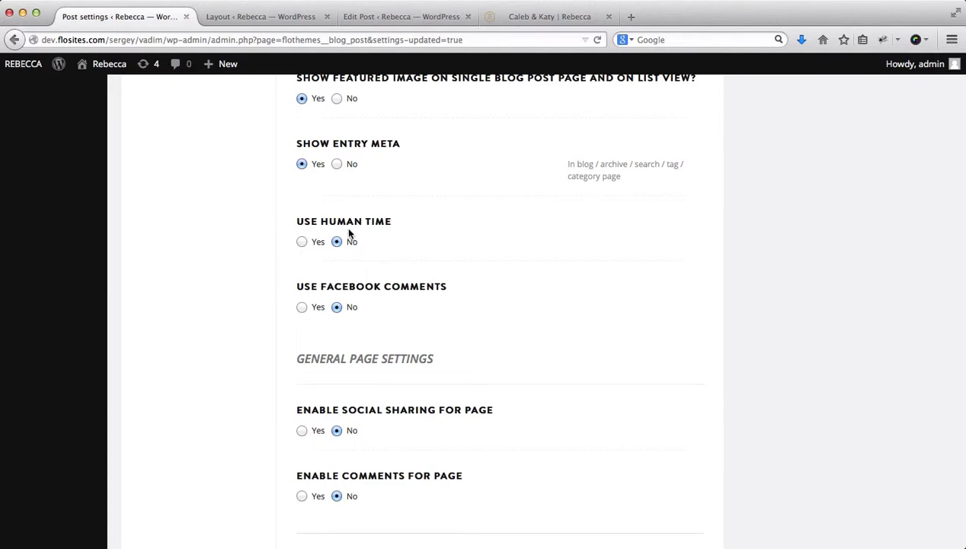
{"action": "key", "text": "ctrl+shift+Tab"}
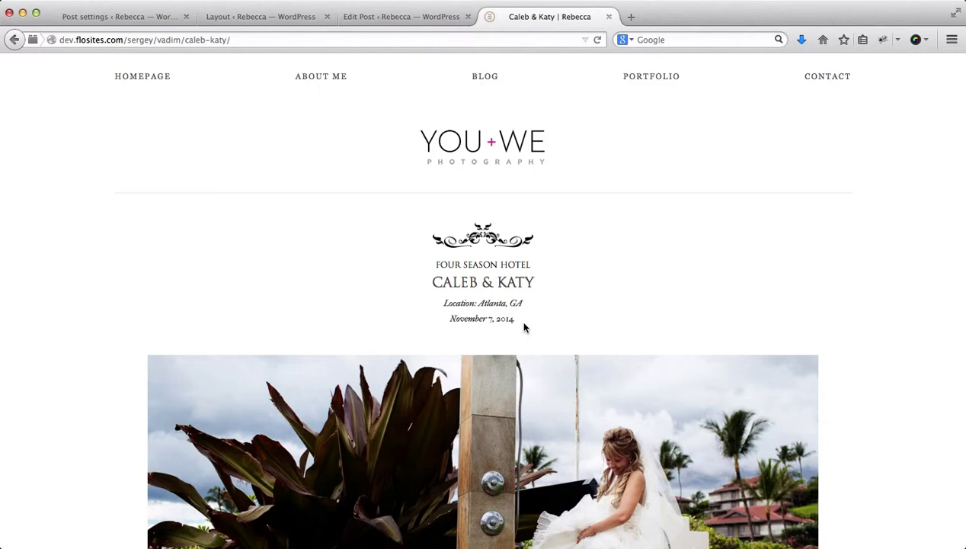
- Enable human time in the post settings, save the change and reload the wedding post to check its date
{"action": "key", "text": "ctrl+Tab"}
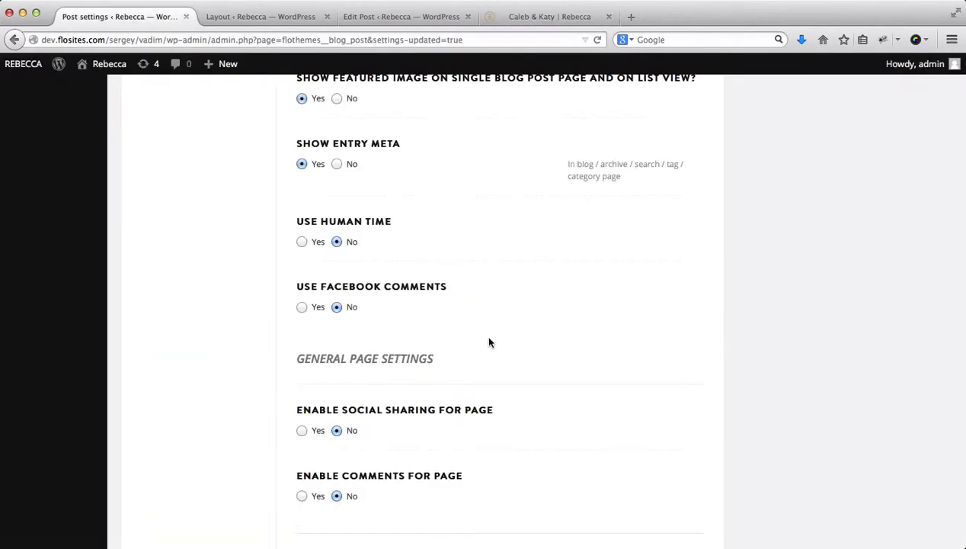
{"action": "left_click", "coordinate": [302, 242]}
{"action": "scroll", "coordinate": [556, 279], "scroll_direction": "down", "scroll_amount": 10}
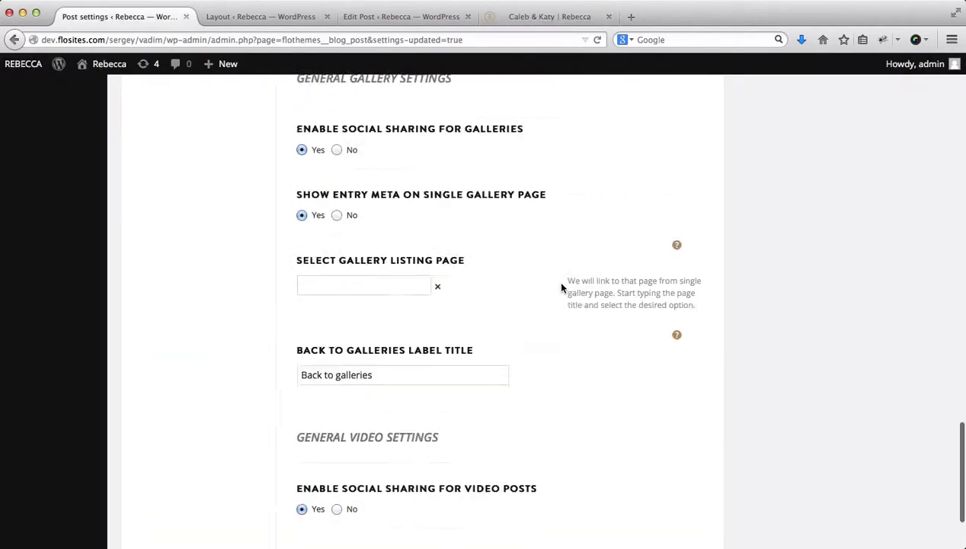
{"action": "left_click", "coordinate": [604, 462]}
{"action": "key", "text": "ctrl+shift+Tab"}
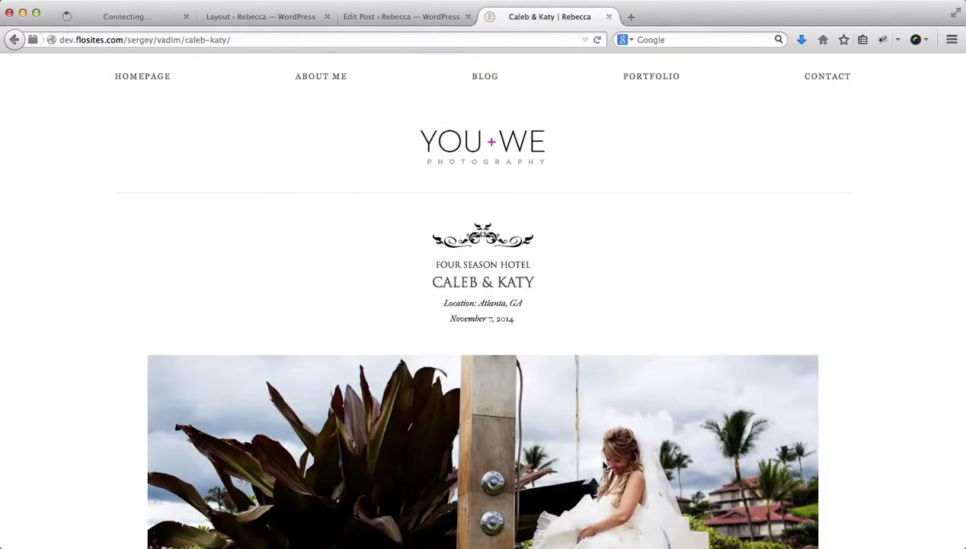
{"action": "key", "text": "super+r"}
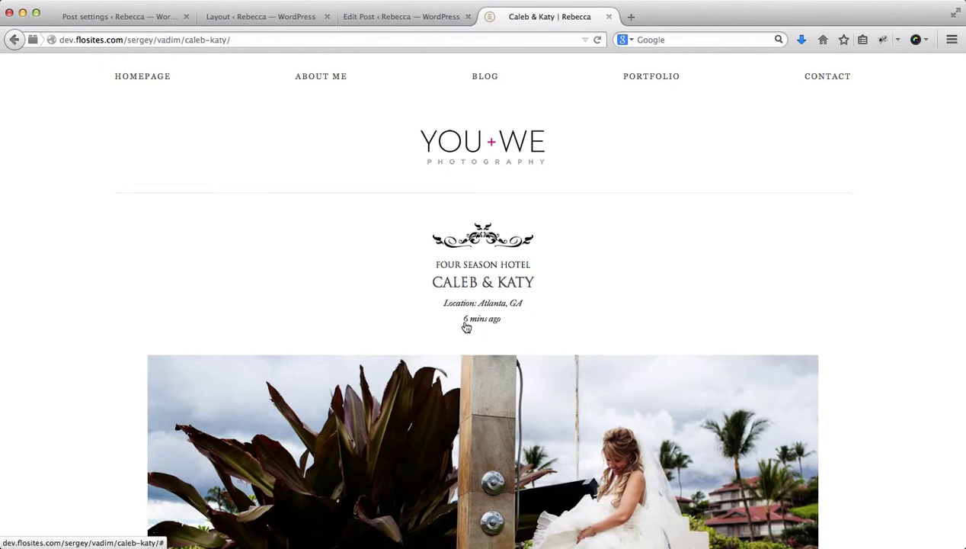
- Review the remaining post settings, including Facebook comments and the general page, gallery and video options
{"action": "key", "text": "ctrl+Tab"}
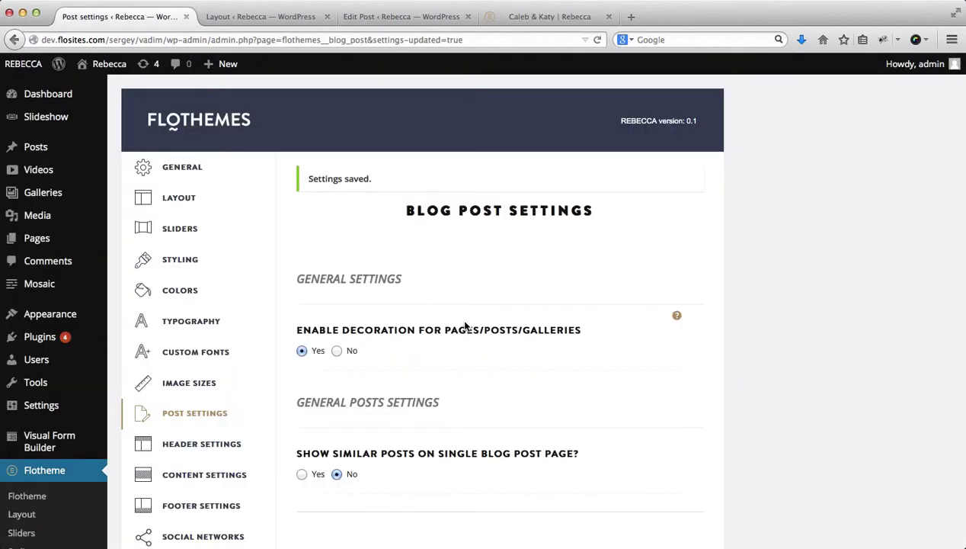
{"action": "scroll", "coordinate": [465, 326], "scroll_direction": "down", "scroll_amount": 20}
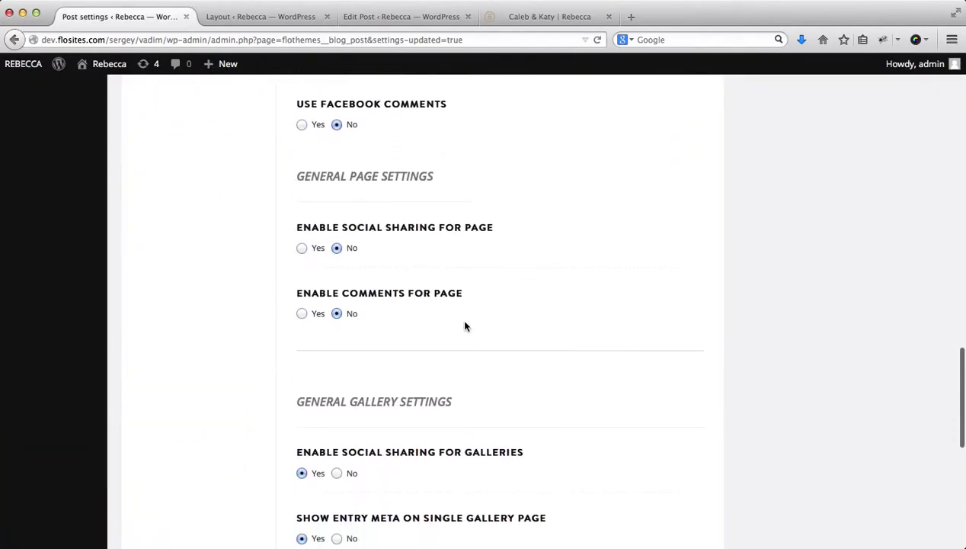
{"action": "scroll", "coordinate": [465, 326], "scroll_direction": "up", "scroll_amount": 3}
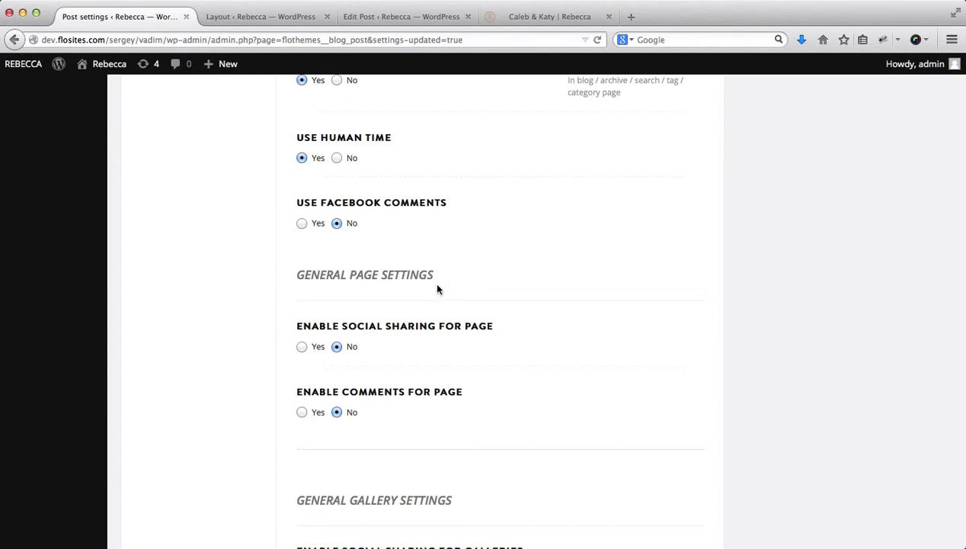
{"action": "scroll", "coordinate": [437, 288], "scroll_direction": "down", "scroll_amount": 10}
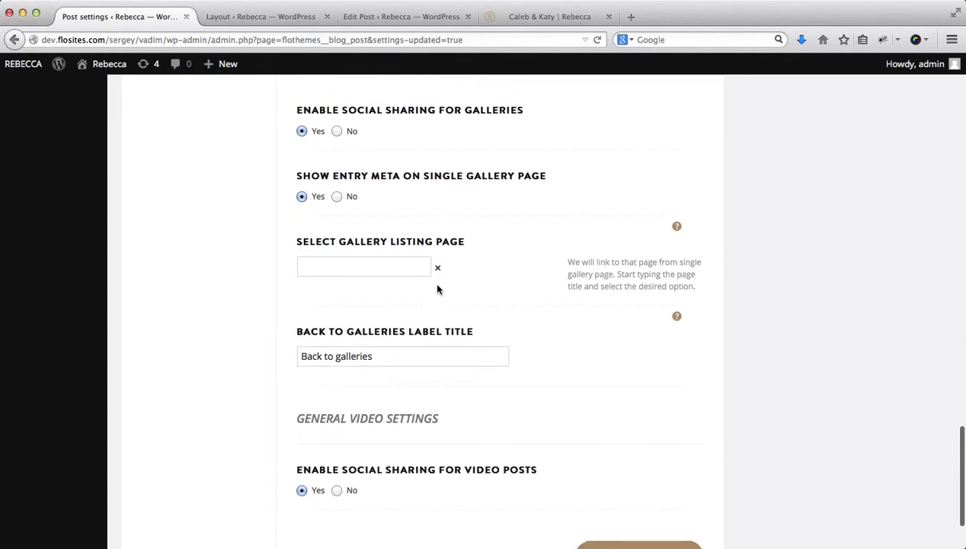
{"action": "scroll", "coordinate": [439, 287], "scroll_direction": "up", "scroll_amount": 5}
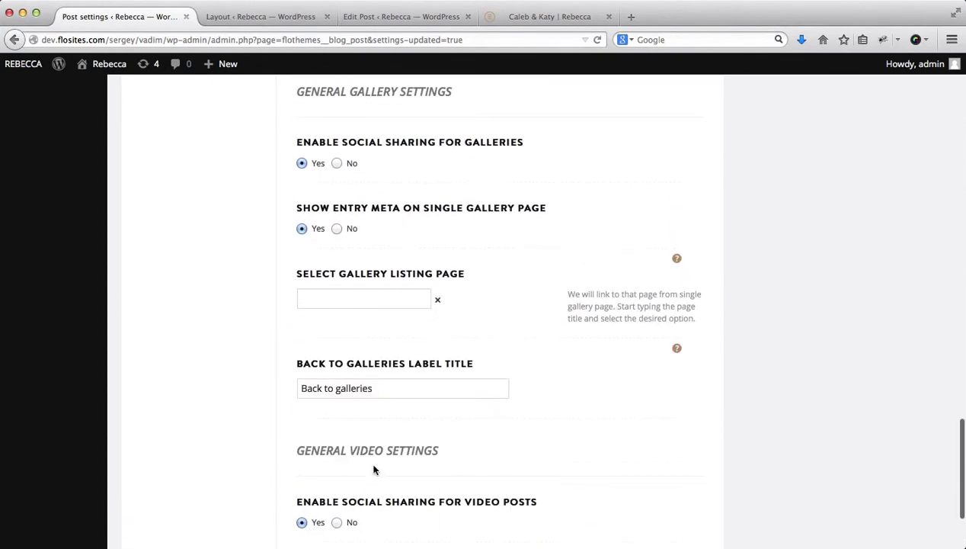
{"action": "scroll", "coordinate": [374, 467], "scroll_direction": "up", "scroll_amount": 6}
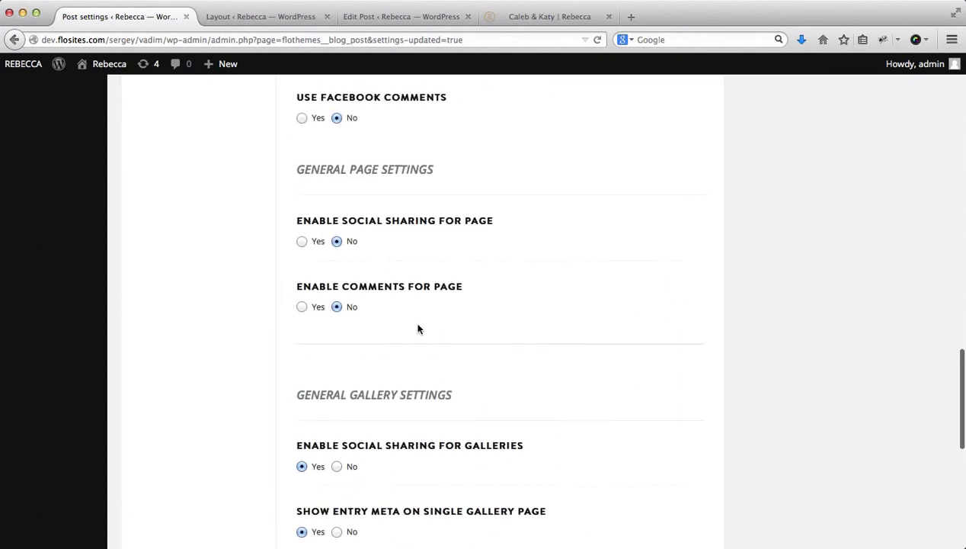
{"action": "scroll", "coordinate": [416, 312], "scroll_direction": "up", "scroll_amount": 2}
{"action": "scroll", "coordinate": [414, 263], "scroll_direction": "up", "scroll_amount": 6}
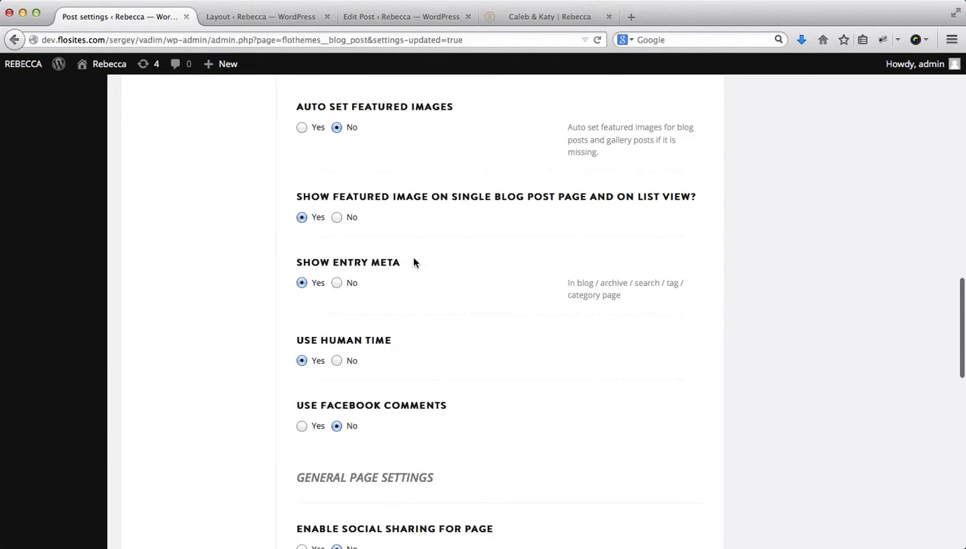
{"action": "scroll", "coordinate": [413, 263], "scroll_direction": "up", "scroll_amount": 10}
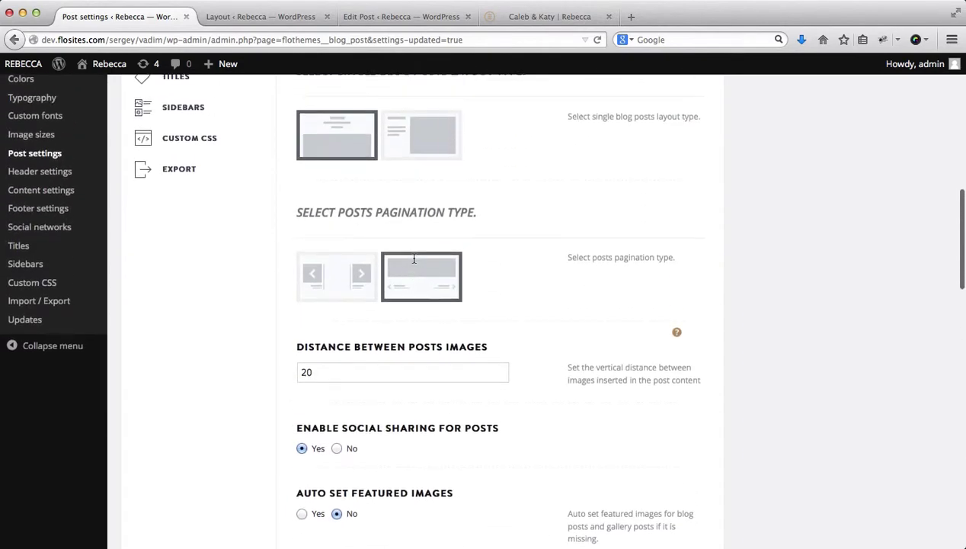
{"action": "scroll", "coordinate": [413, 262], "scroll_direction": "up", "scroll_amount": 6}
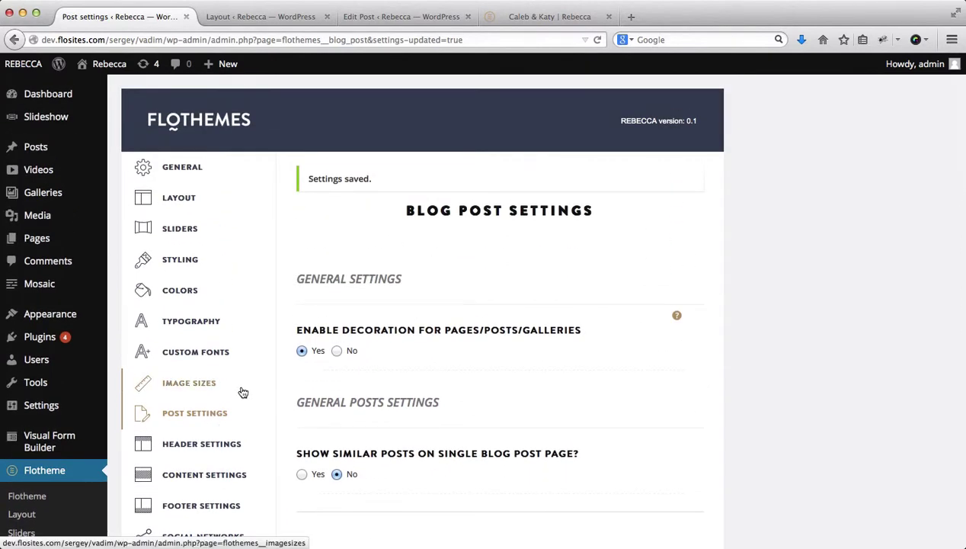
- Return to the wedding post and look over its header and first images
{"action": "key", "text": "ctrl+shift+Tab"}
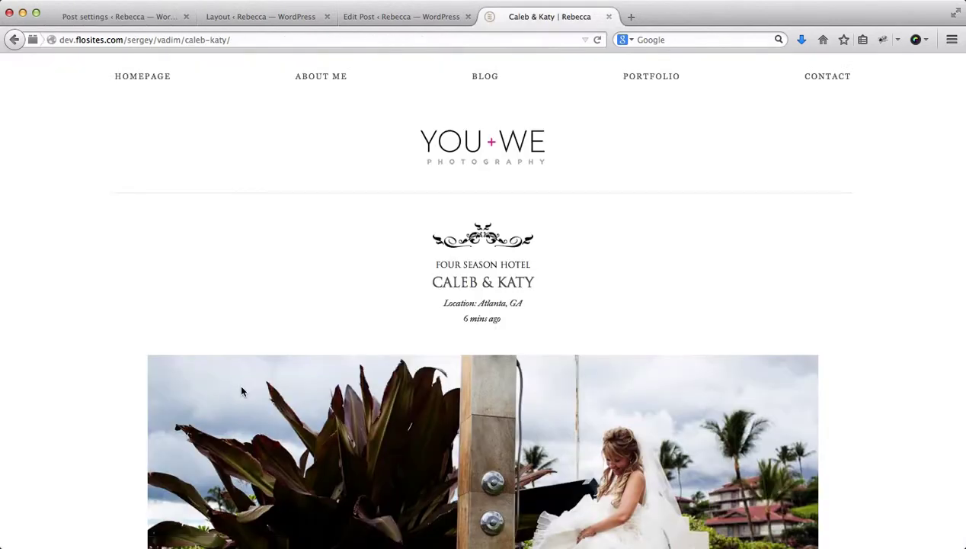
{"action": "scroll", "coordinate": [241, 391], "scroll_direction": "down", "scroll_amount": 4}
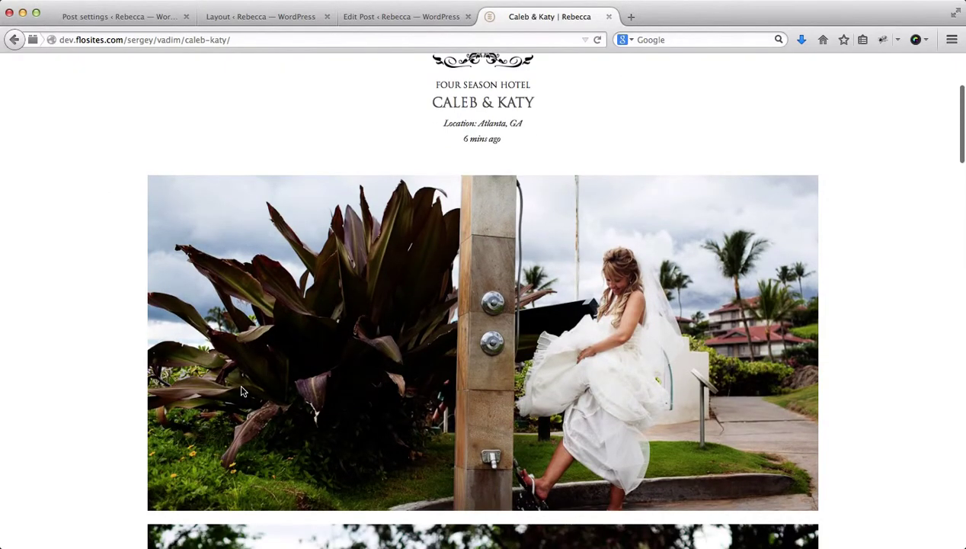